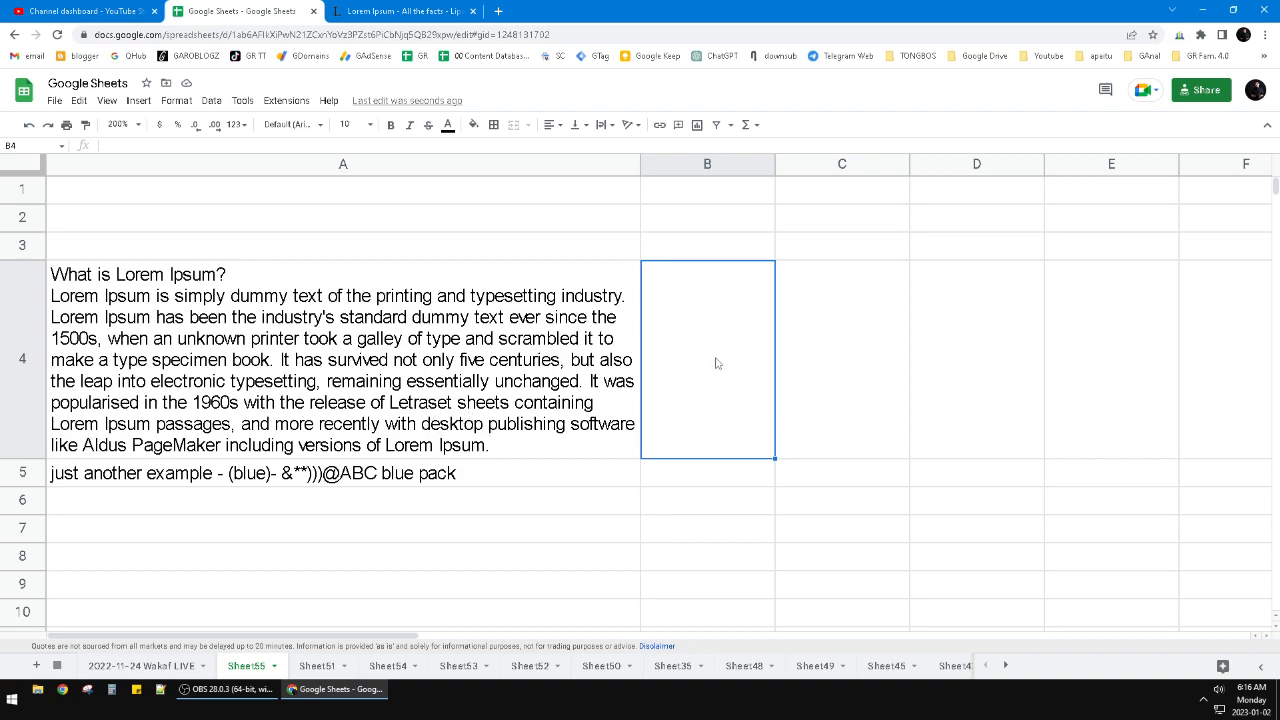
Step: Start a REGEXREPLACE formula in cell B4 with A4 as its text argument
{"action": "type", "text": "="}
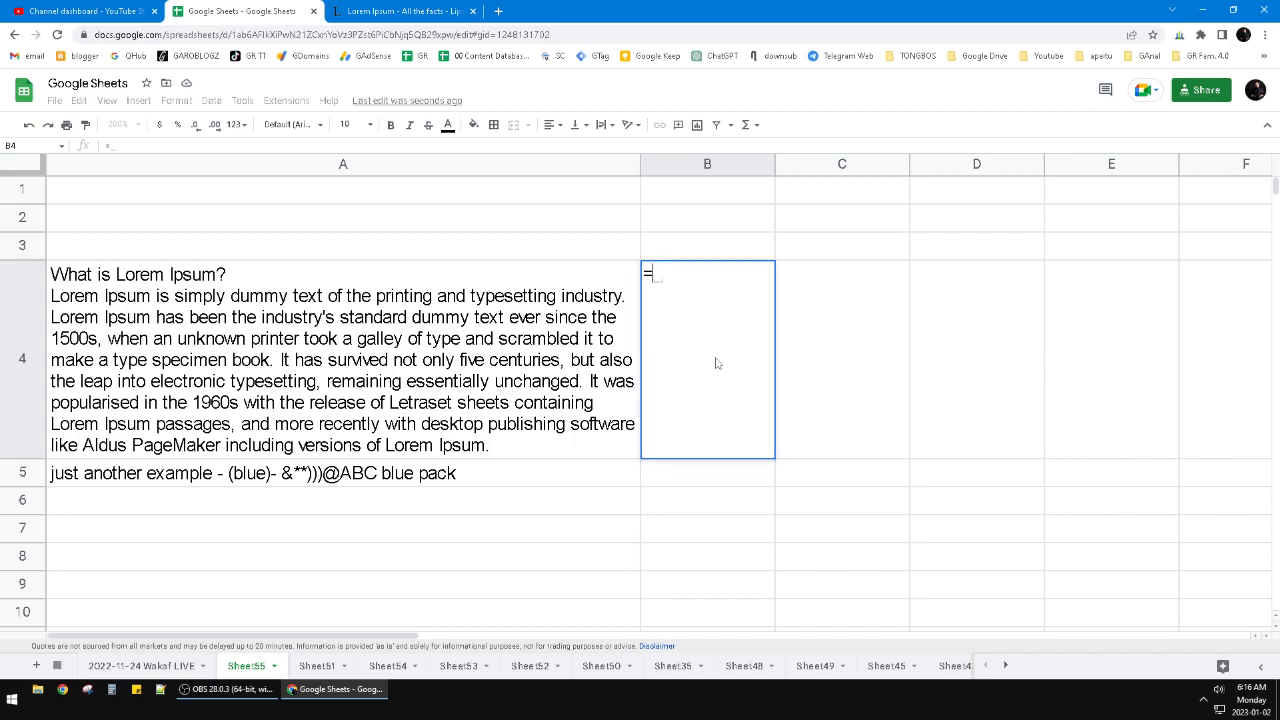
{"action": "type", "text": "rege"}
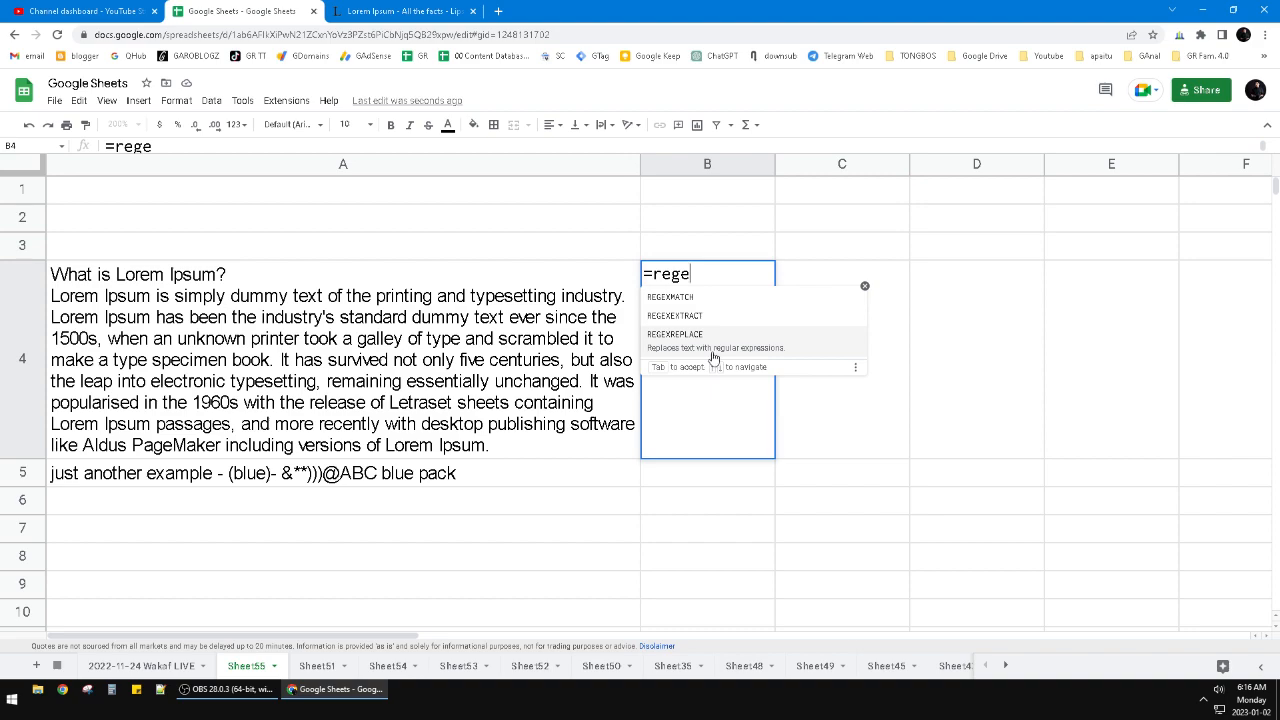
{"action": "left_click", "coordinate": [716, 350]}
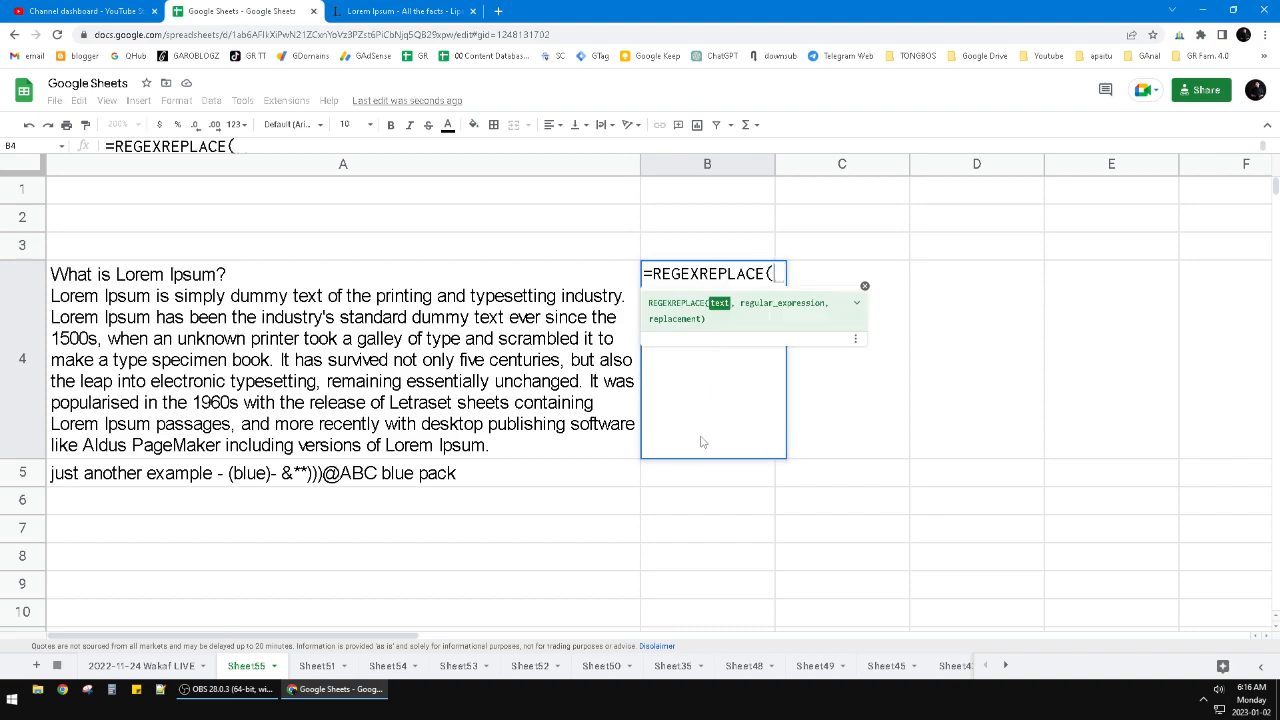
{"action": "left_click", "coordinate": [412, 355]}
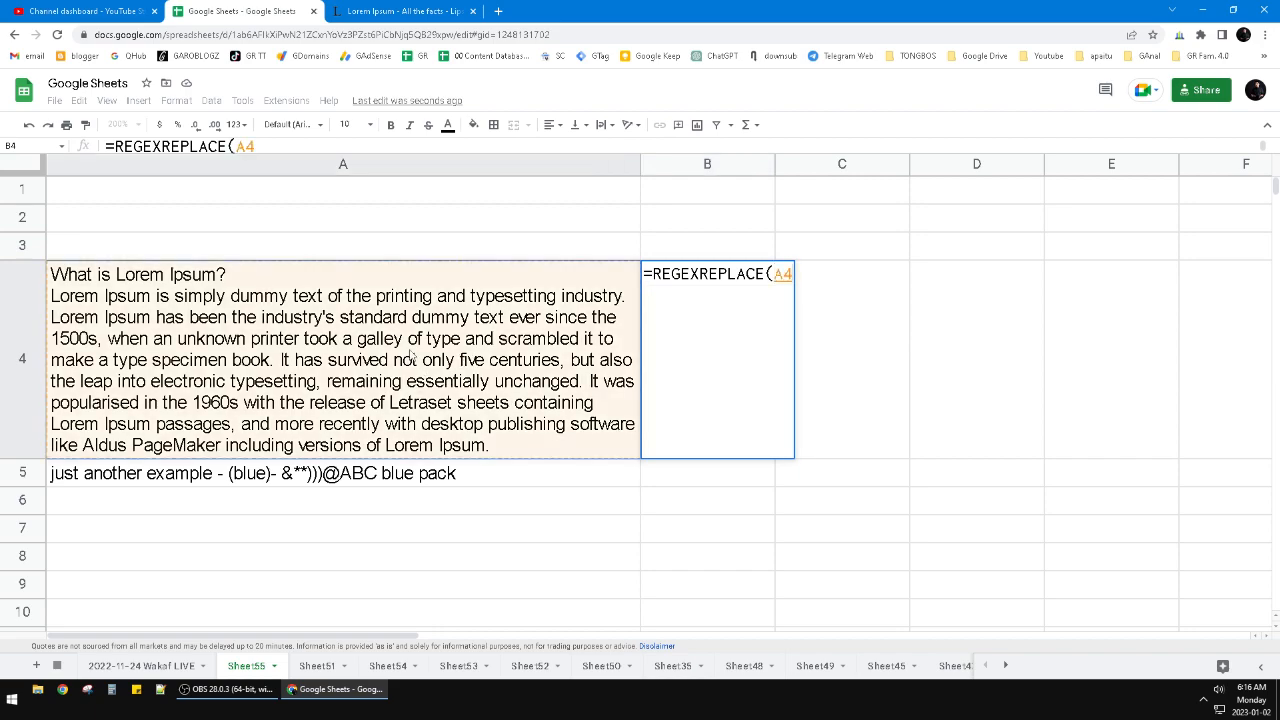
{"action": "type", "text": ","}
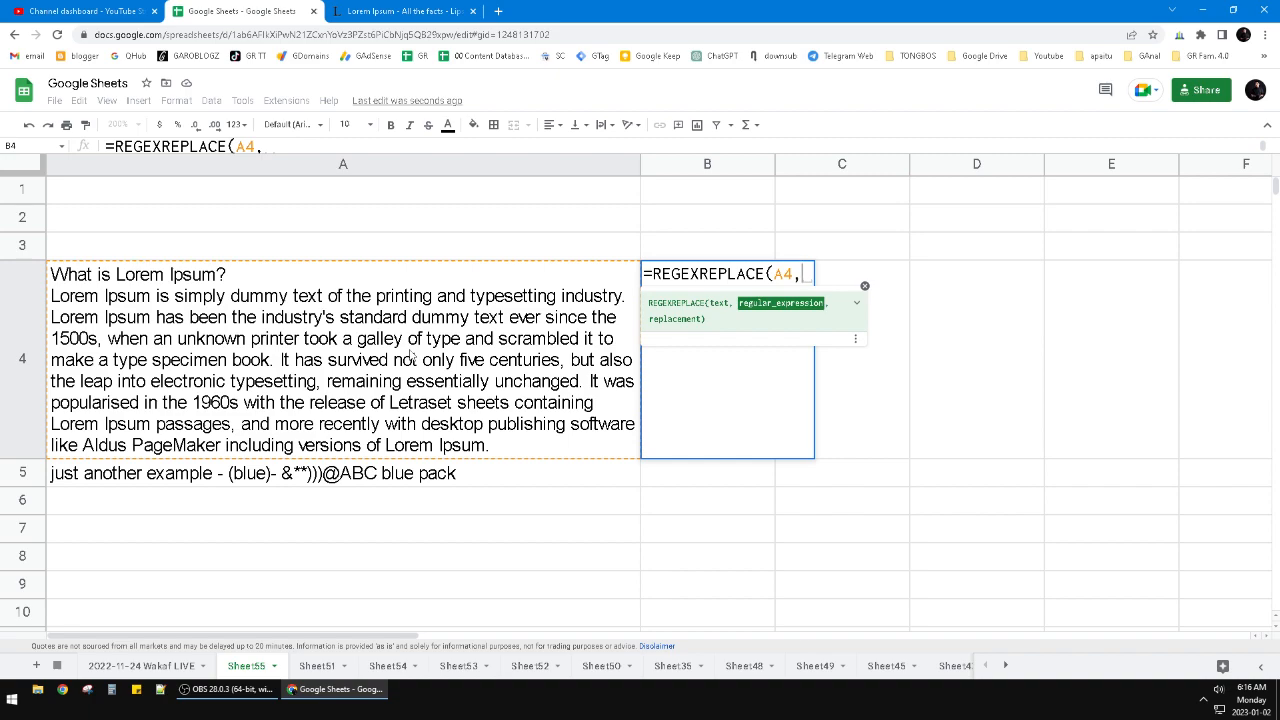
Step: Enter "[^A-z0-9]" as the regular expression in the B4 formula
{"action": "type", "text": "\""}
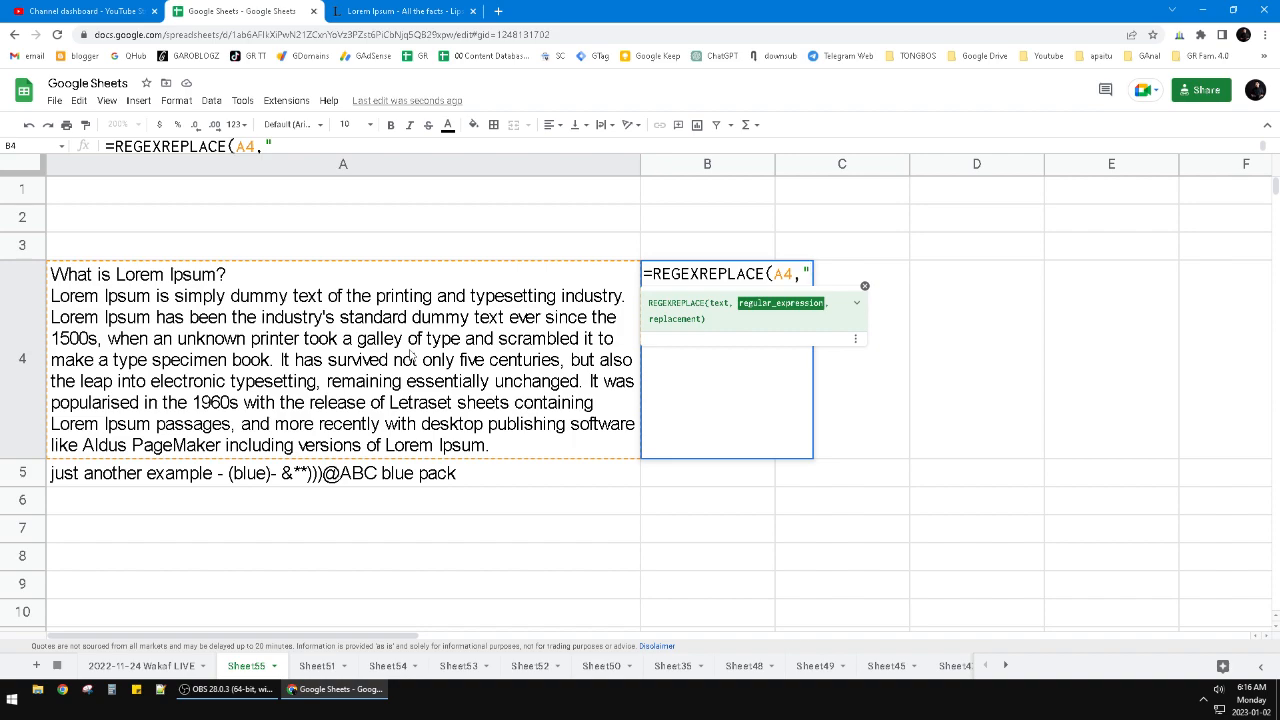
{"action": "type", "text": "["}
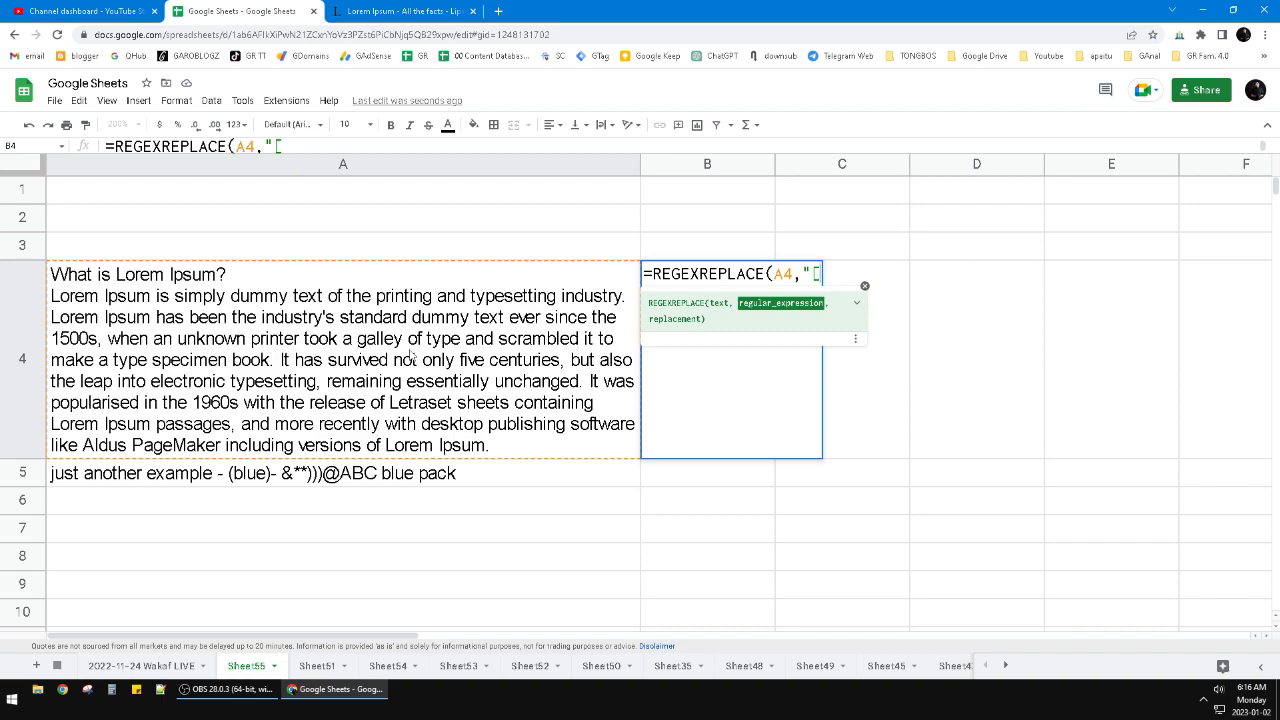
{"action": "type", "text": "^"}
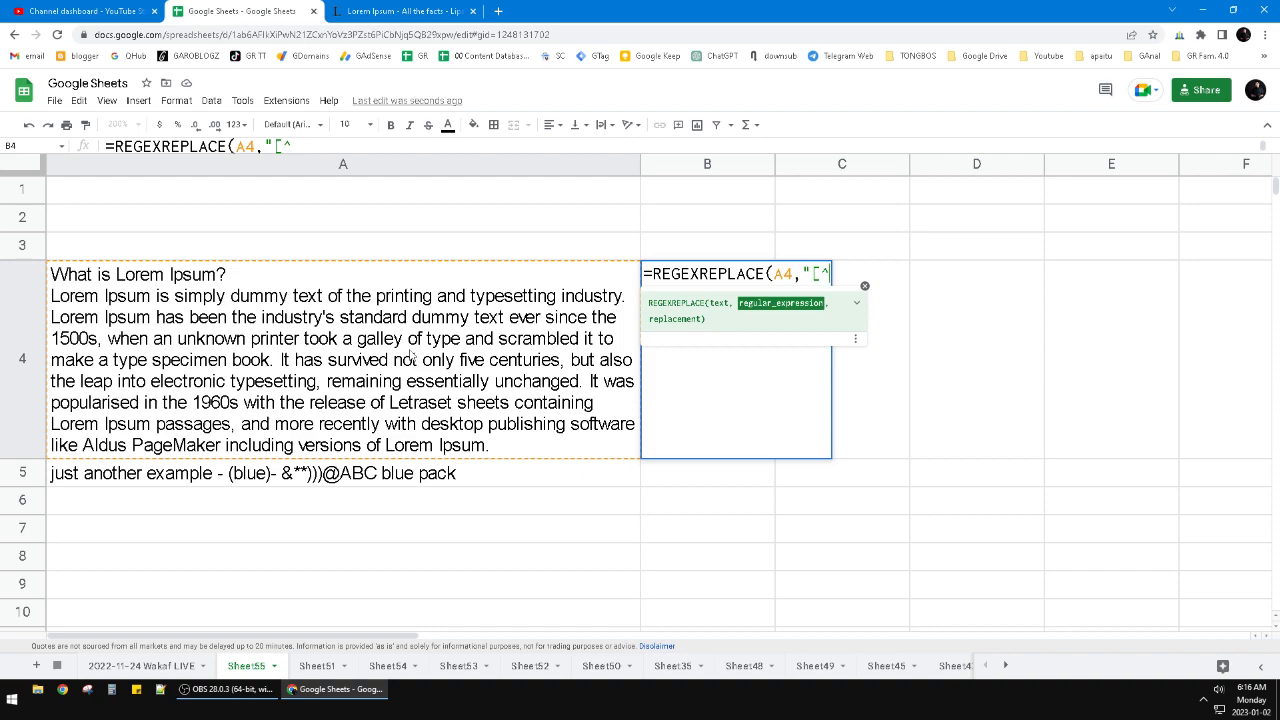
{"action": "type", "text": "A-"}
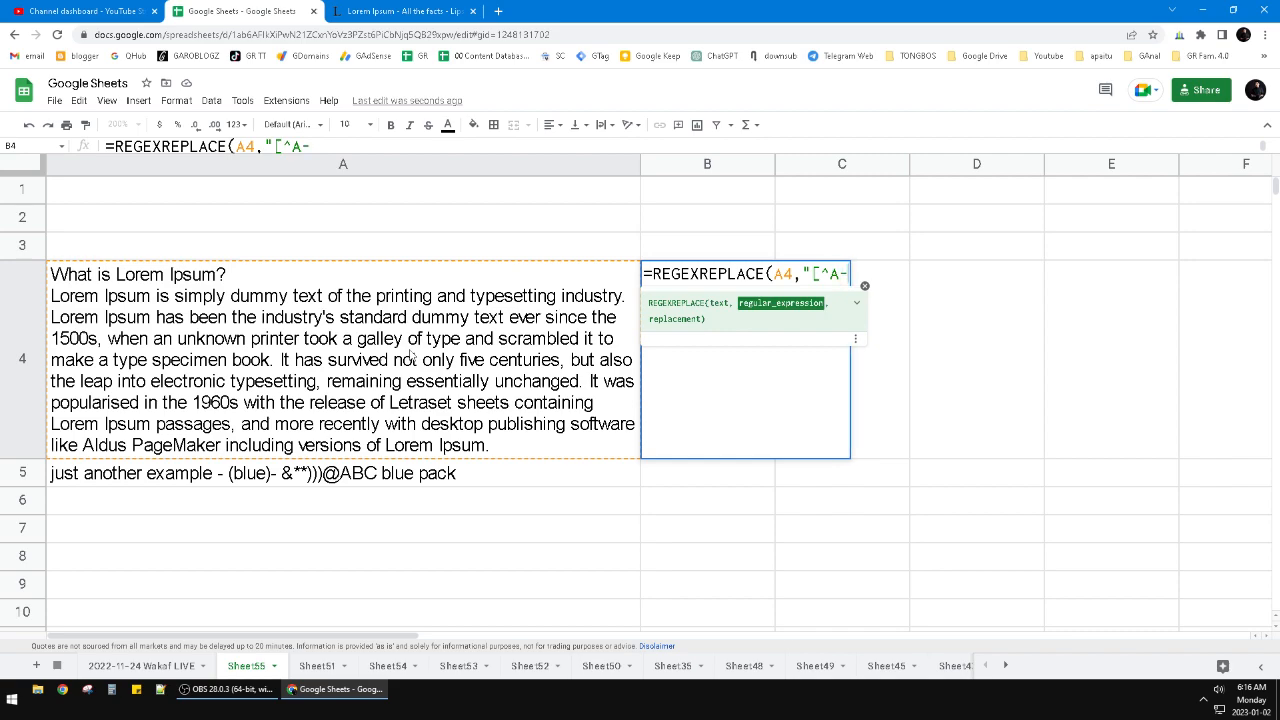
{"action": "type", "text": "z"}
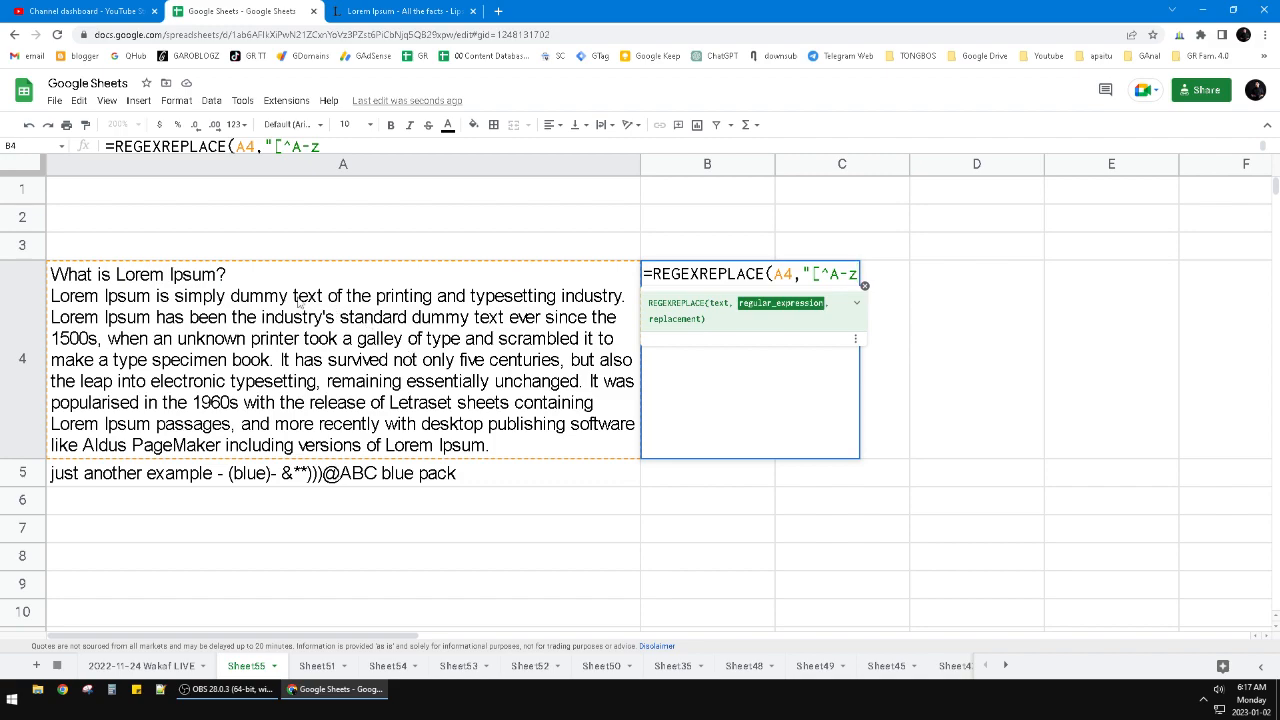
{"action": "left_click_drag", "start_coordinate": [820, 273], "coordinate": [830, 273]}
{"action": "left_click", "coordinate": [856, 274]}
{"action": "type", "text": "0-"}
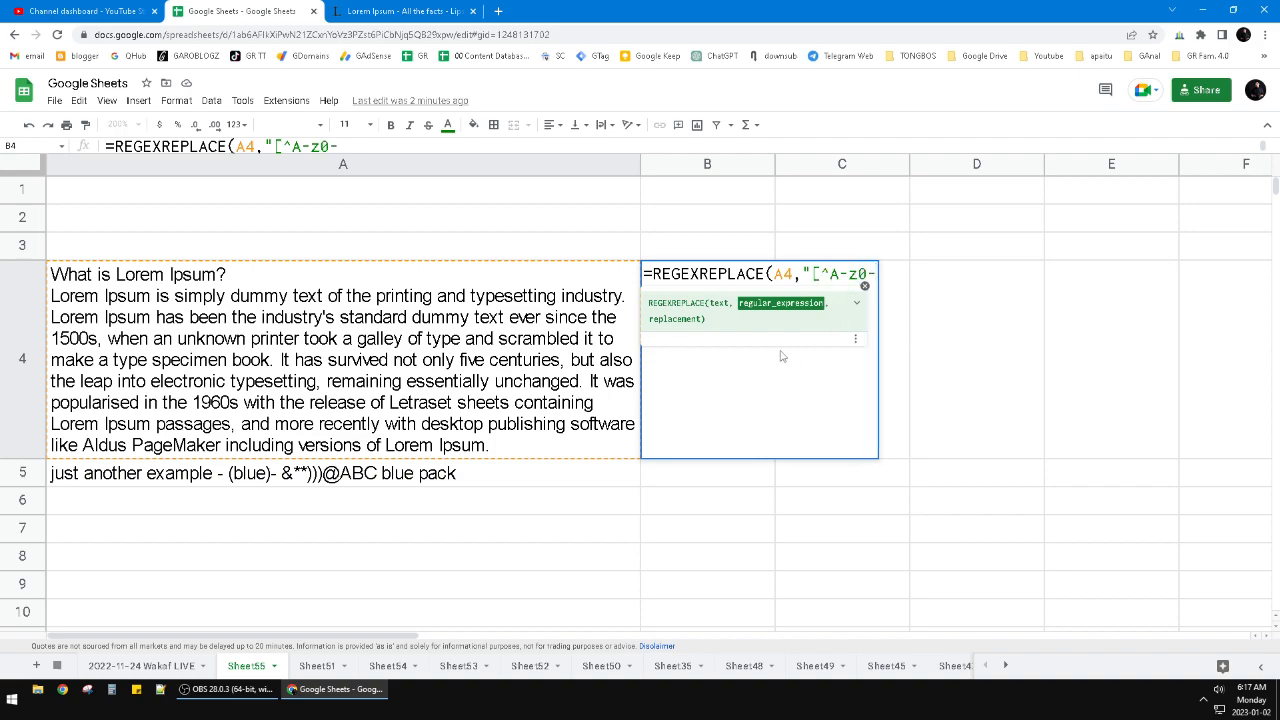
{"action": "type", "text": "9"}
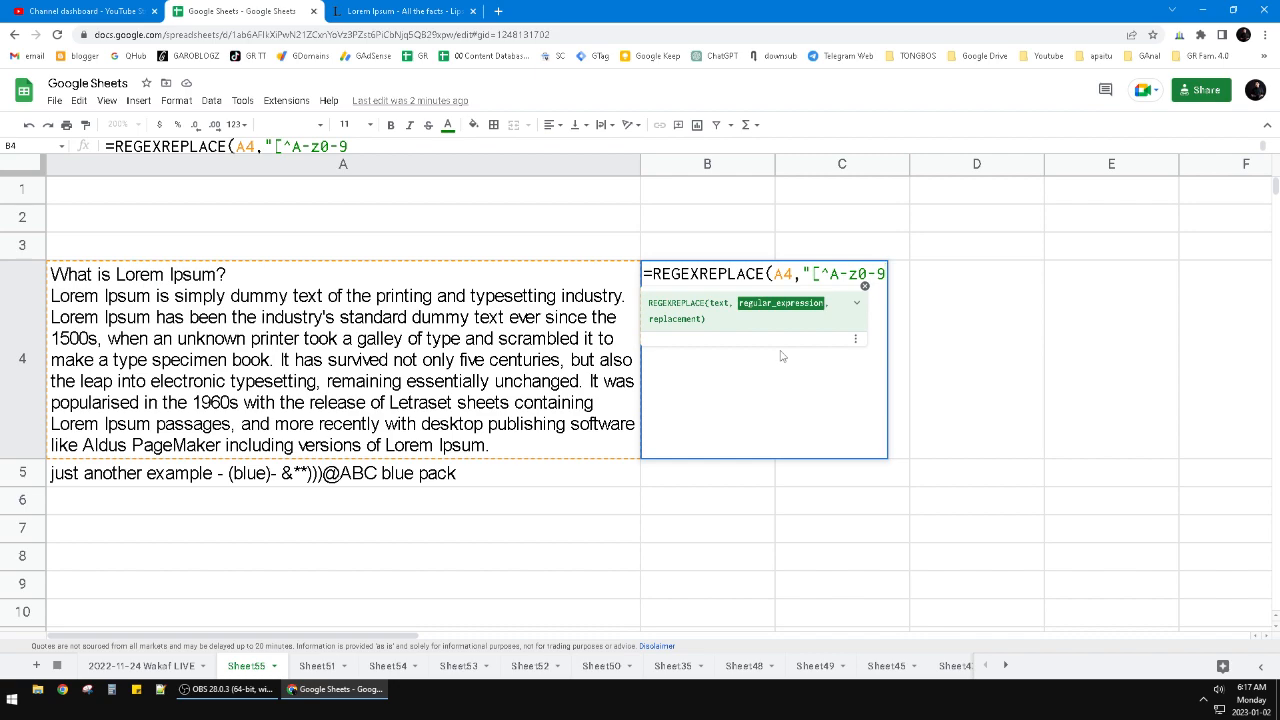
{"action": "type", "text": "]\""}
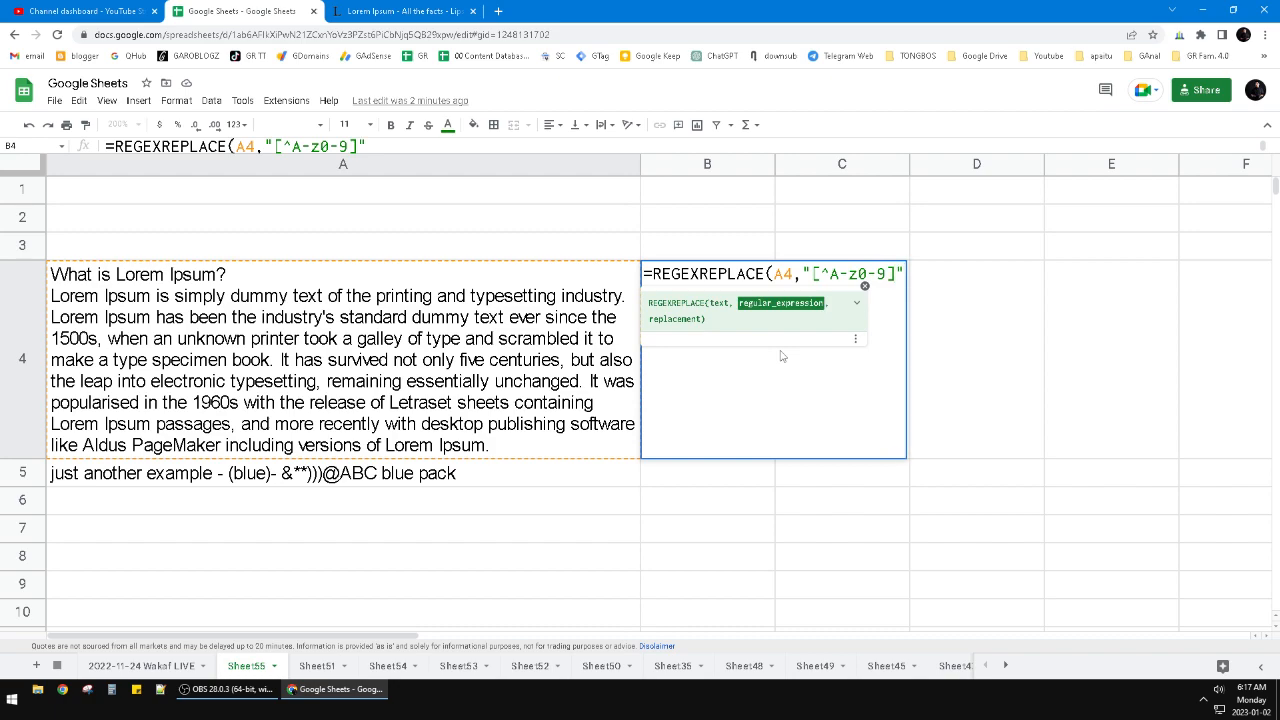
Step: Complete the B4 formula with an empty string "" as the replacement and fill it down to B5
{"action": "type", "text": ","}
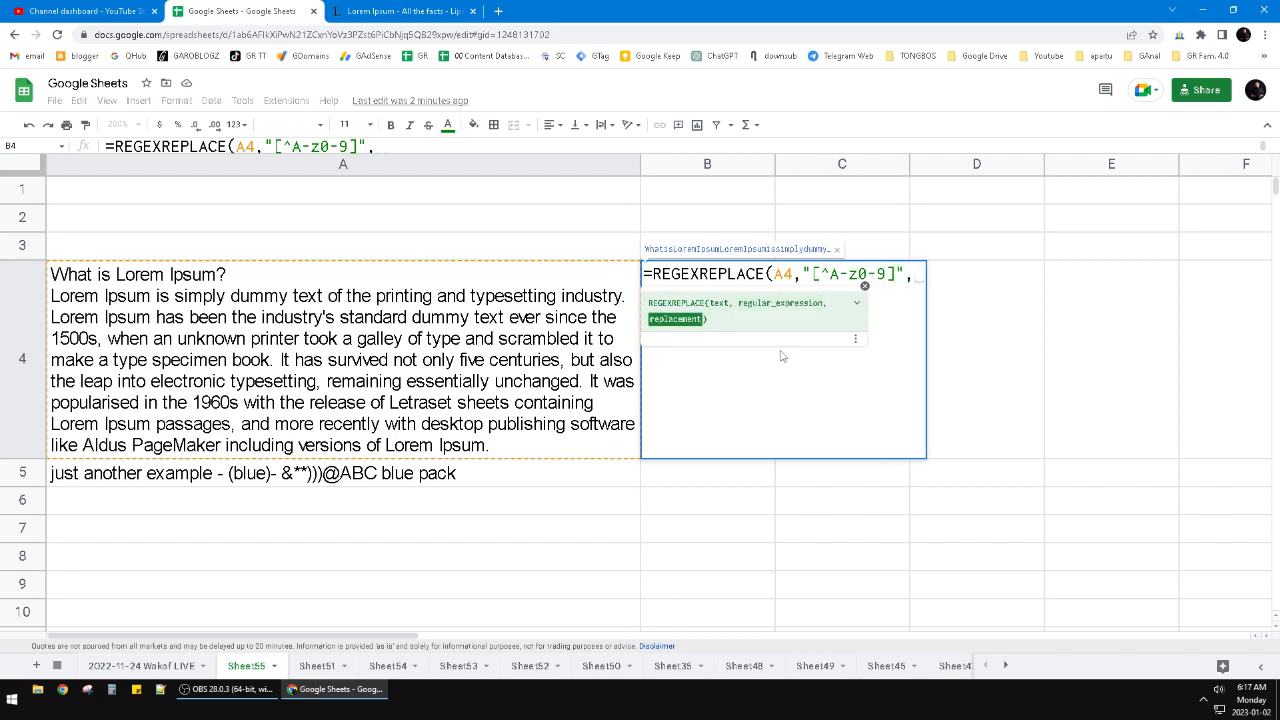
{"action": "type", "text": "\"\""}
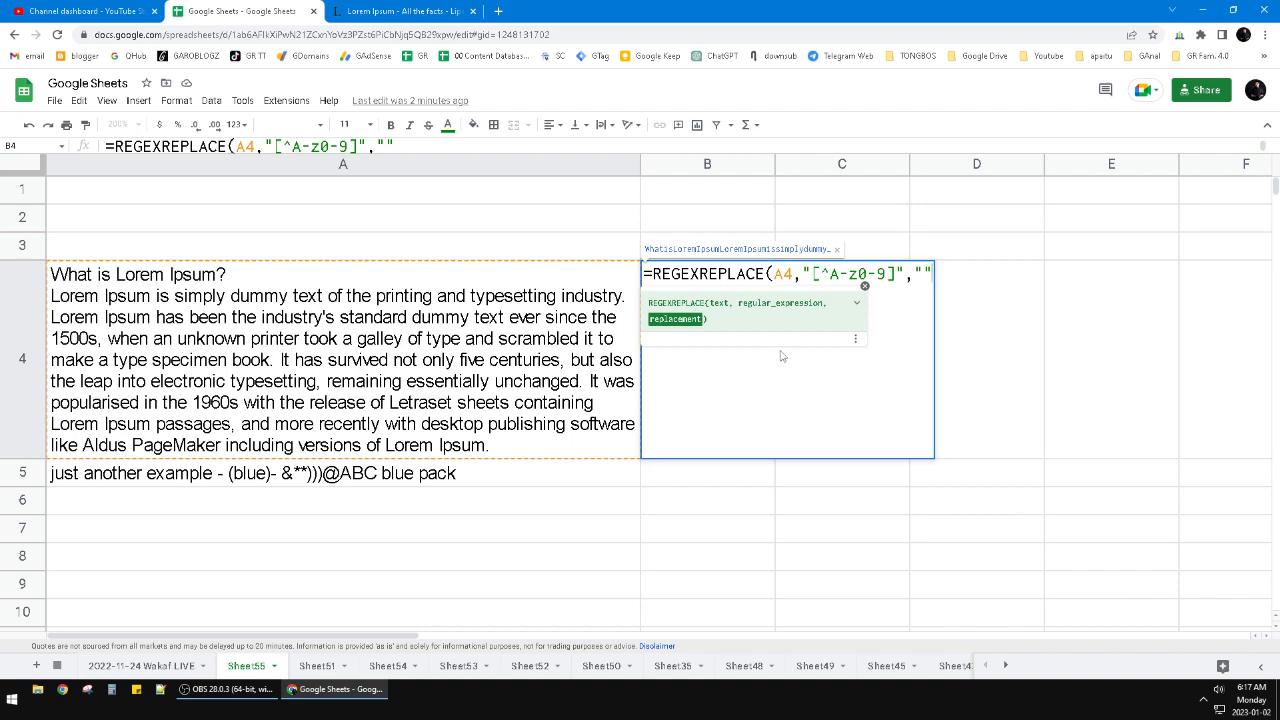
{"action": "type", "text": ")"}
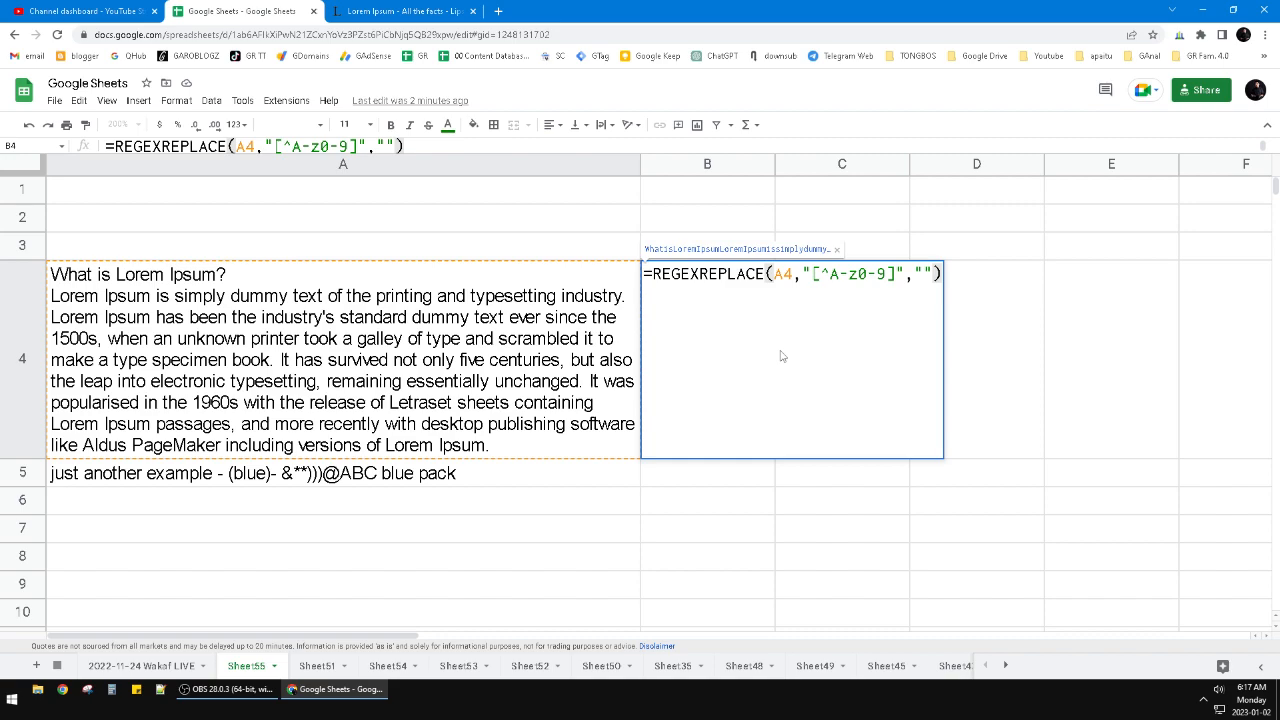
{"action": "key", "text": "Return"}
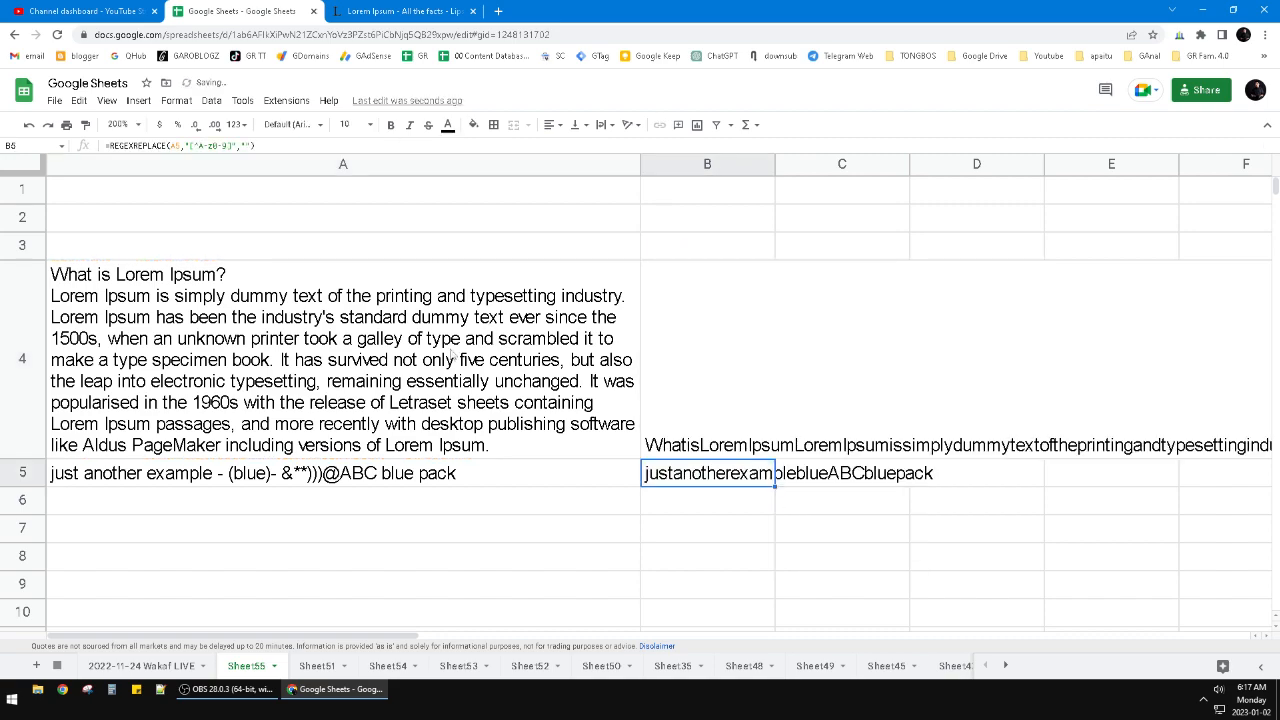
Step: Try copying the formatting of A4:A5 onto B4:B5, and undo it
{"action": "left_click", "coordinate": [463, 348]}
{"action": "left_click", "coordinate": [434, 485], "text": "shift"}
{"action": "left_click", "coordinate": [85, 124]}
{"action": "left_click", "coordinate": [757, 350]}
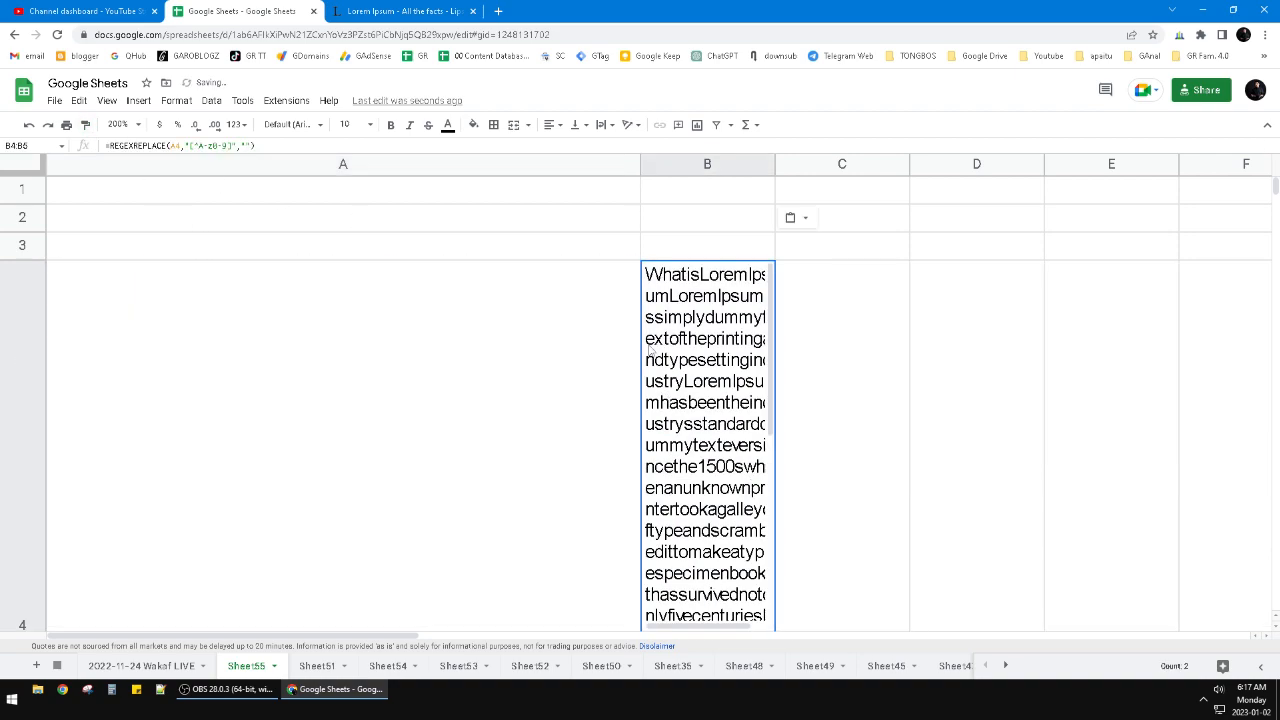
{"action": "key", "text": "ctrl+z"}
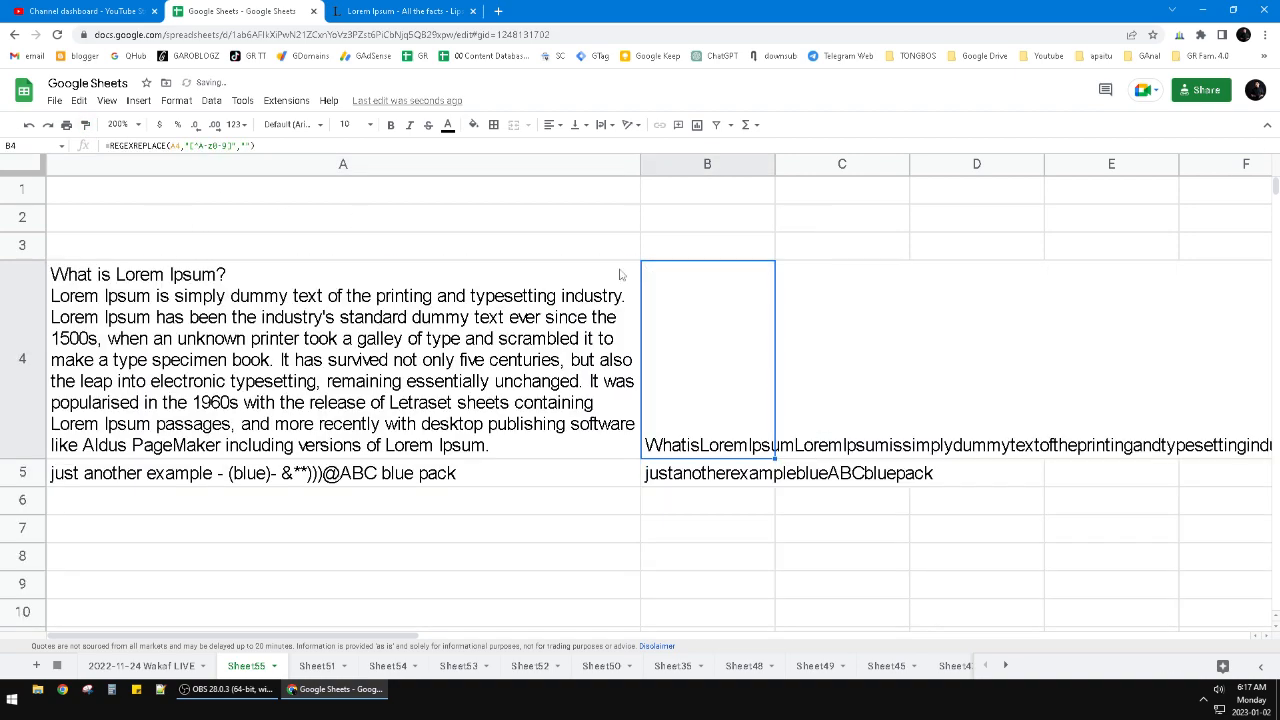
Step: Turn on text wrapping for B4:B5 and widen column B to about two and a half times its width
{"action": "left_click", "coordinate": [708, 476], "text": "shift"}
{"action": "left_click", "coordinate": [601, 124]}
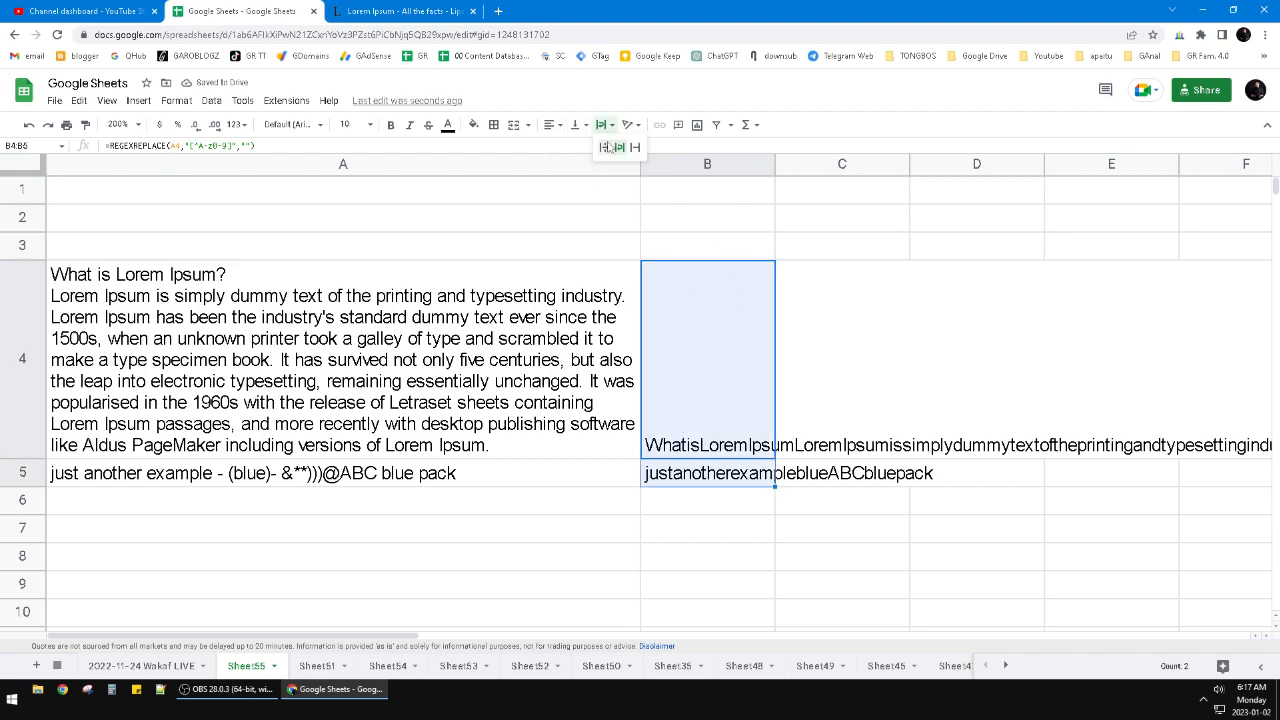
{"action": "left_click", "coordinate": [620, 152]}
{"action": "left_click_drag", "start_coordinate": [775, 164], "coordinate": [977, 171]}
Step: Compare the original texts in A4:A5 with the cleaned results in B4:B5
{"action": "left_click", "coordinate": [700, 360]}
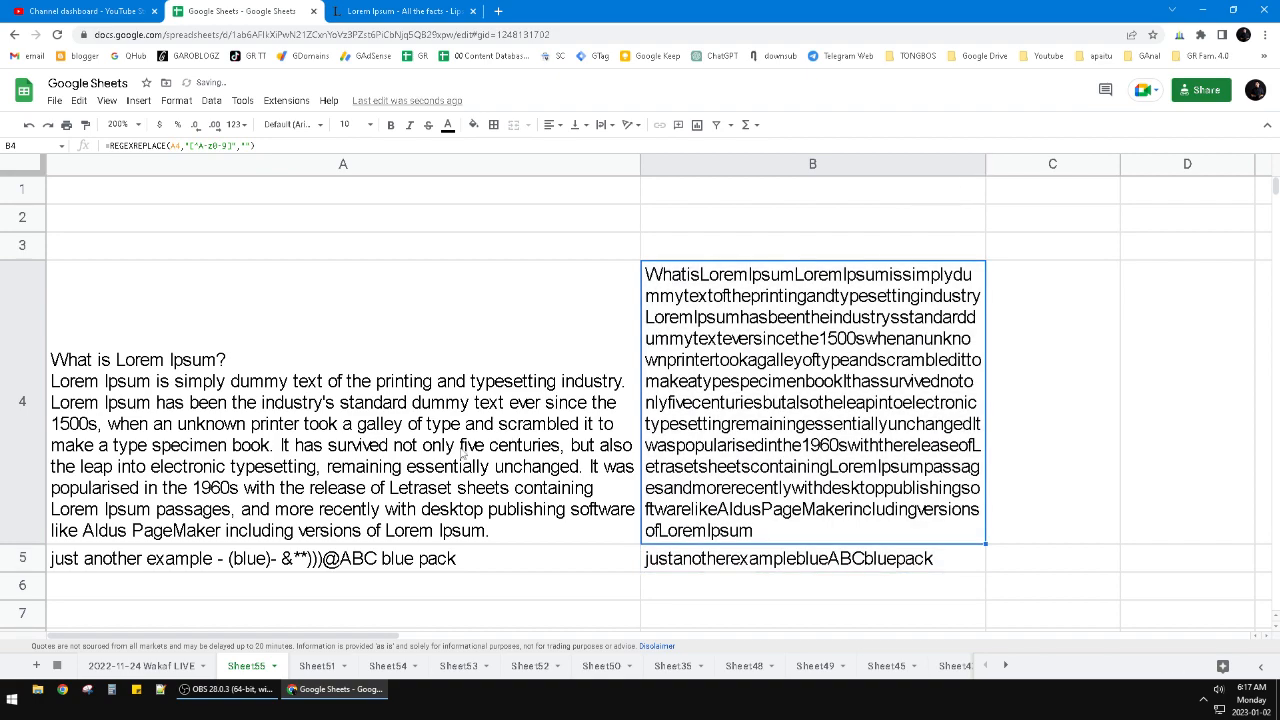
{"action": "left_click", "coordinate": [245, 566]}
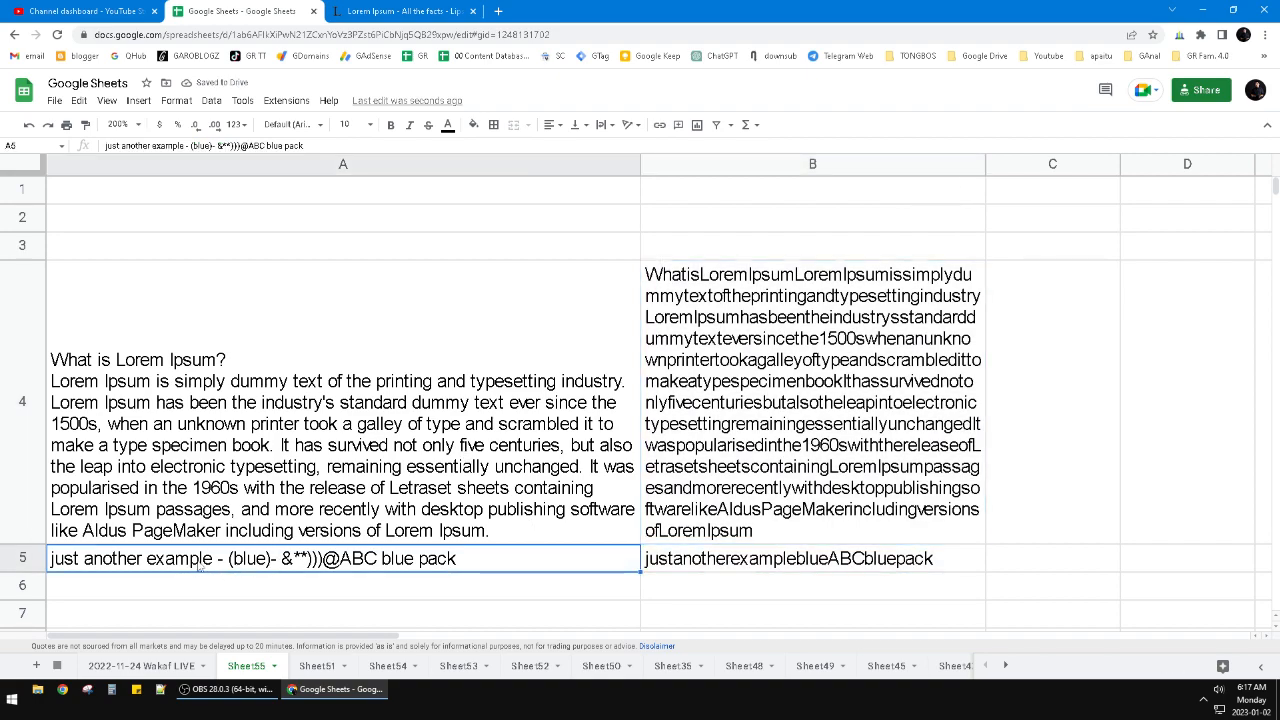
{"action": "left_click", "coordinate": [772, 566]}
{"action": "left_click", "coordinate": [301, 567]}
{"action": "left_click", "coordinate": [798, 385]}
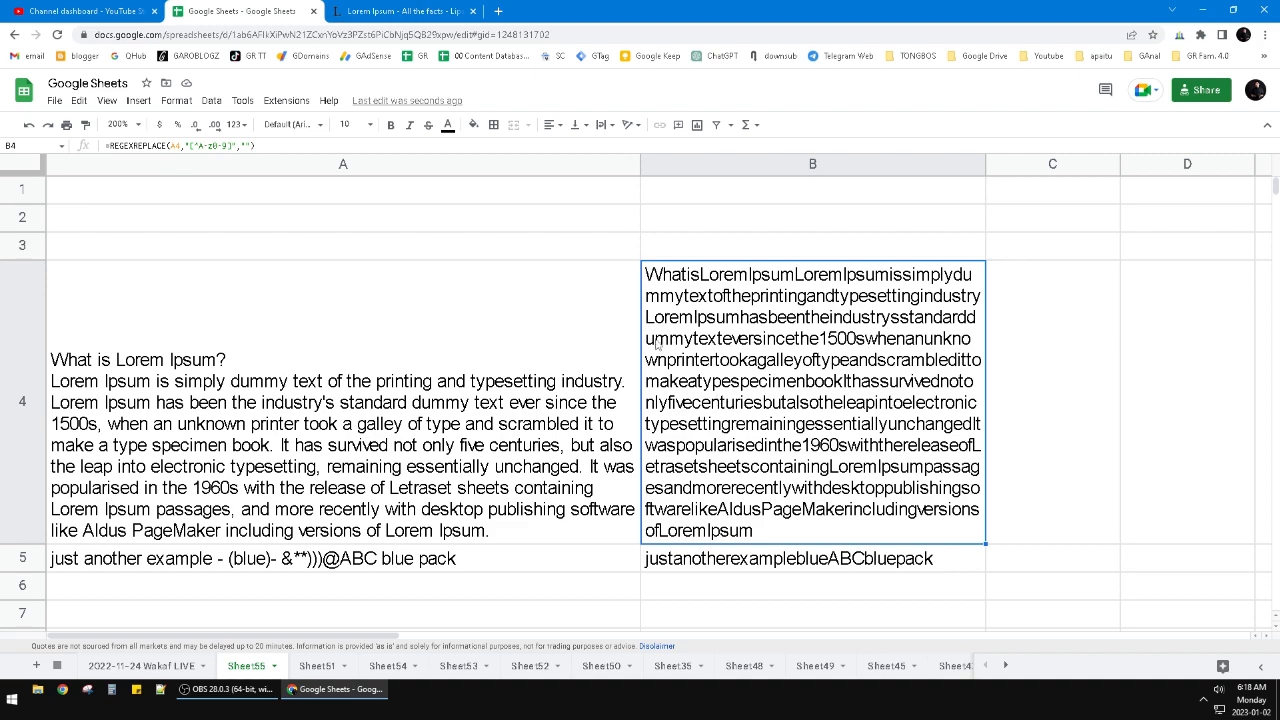
{"action": "left_click", "coordinate": [465, 393]}
Step: Narrow column A, and insert a nested REPLACE function before the A4 reference in the B4 formula
{"action": "left_click_drag", "start_coordinate": [641, 167], "coordinate": [503, 167]}
{"action": "left_click", "coordinate": [628, 408]}
{"action": "double_click", "coordinate": [628, 408]}
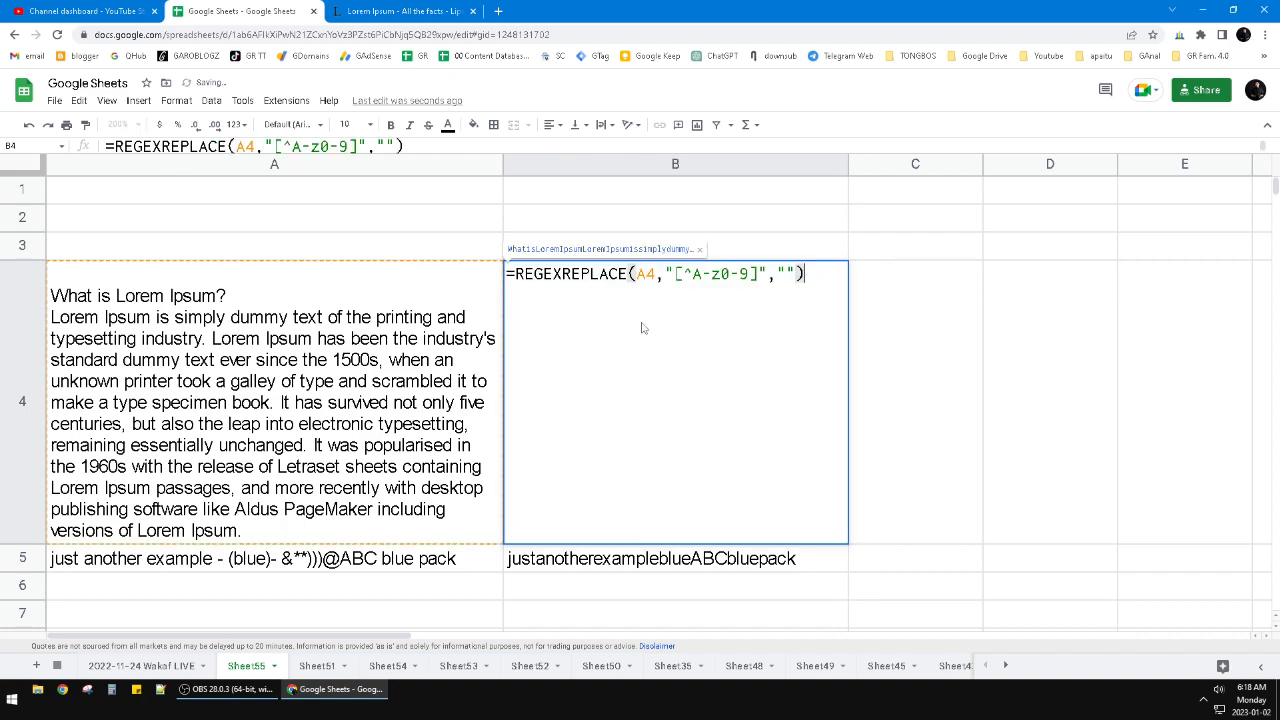
{"action": "double_click", "coordinate": [647, 275]}
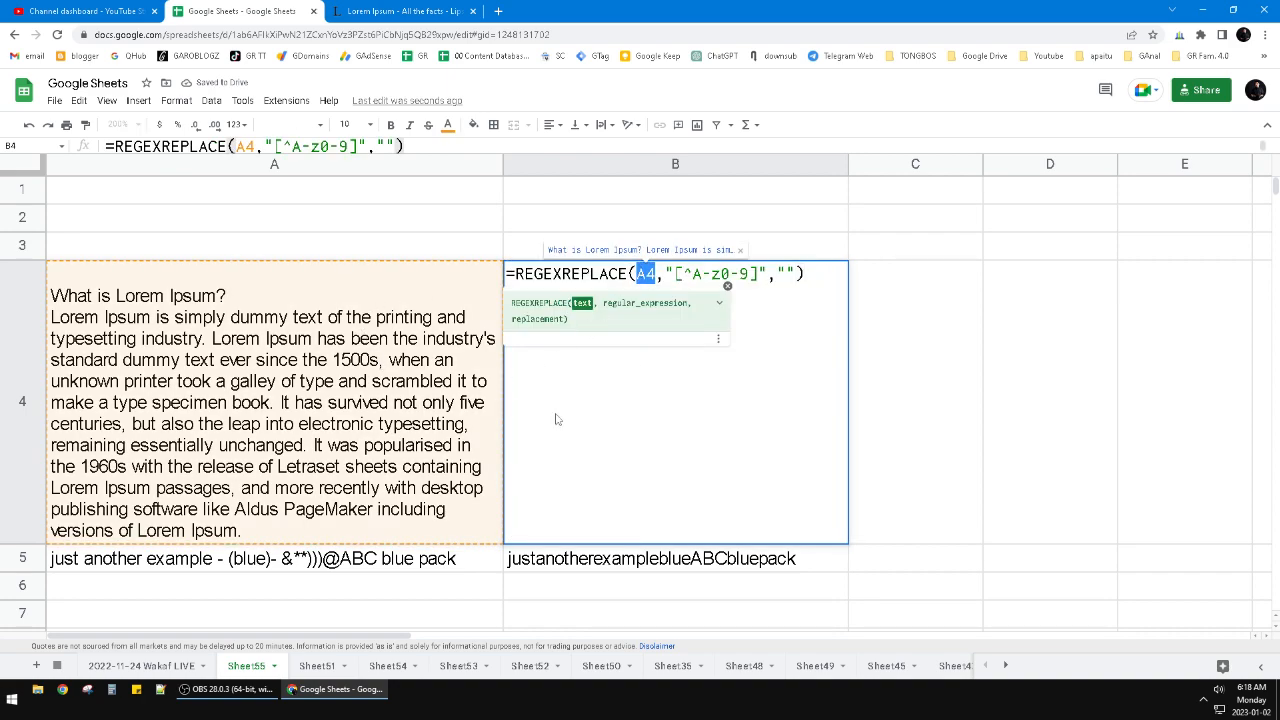
{"action": "left_click", "coordinate": [634, 274]}
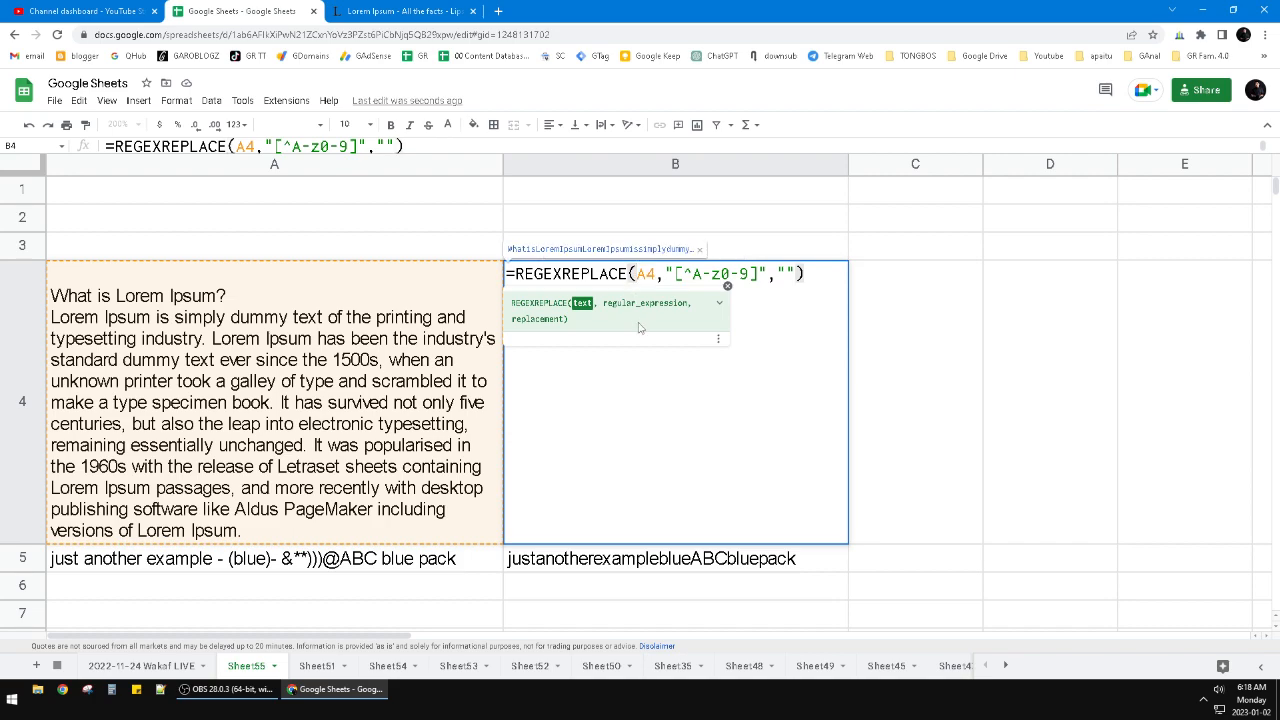
{"action": "type", "text": "replace("}
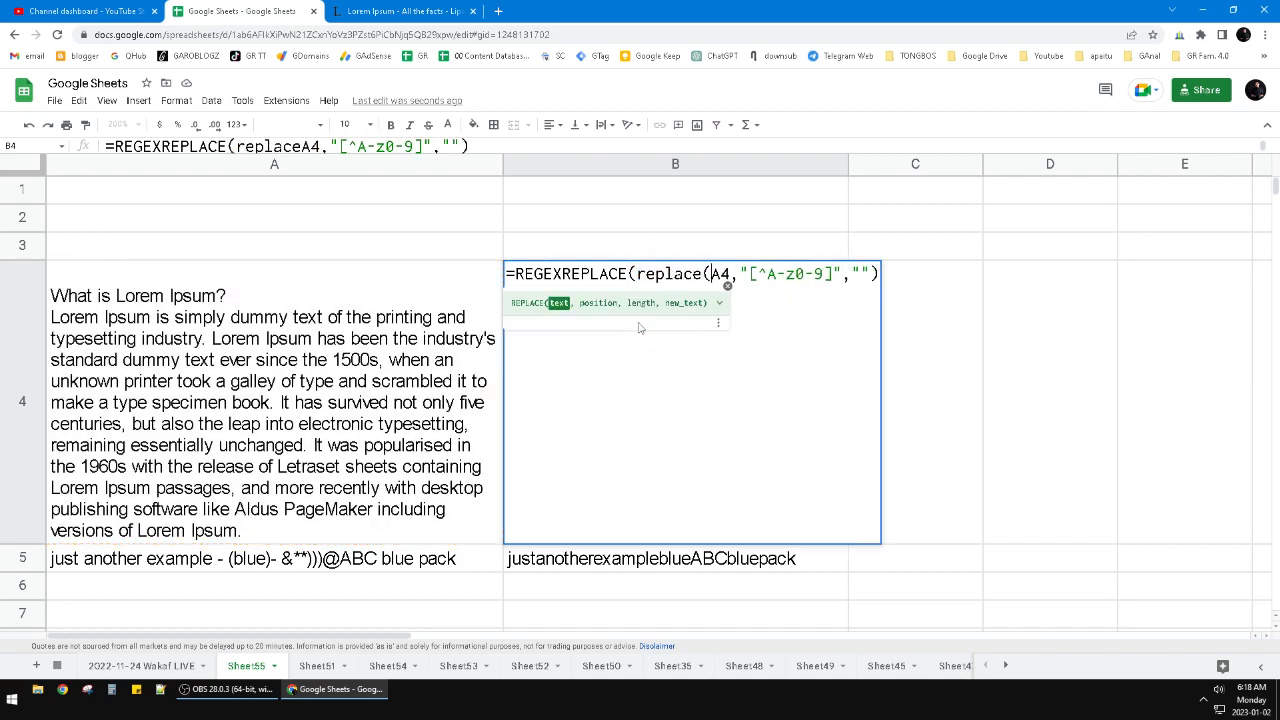
Step: Add a quoted space " " as the nested function's second argument, after A4
{"action": "key", "text": "Right"}
{"action": "key", "text": "Right"}
{"action": "type", "text": ","}
{"action": "key", "text": "BackSpace"}
{"action": "type", "text": "\" \""}
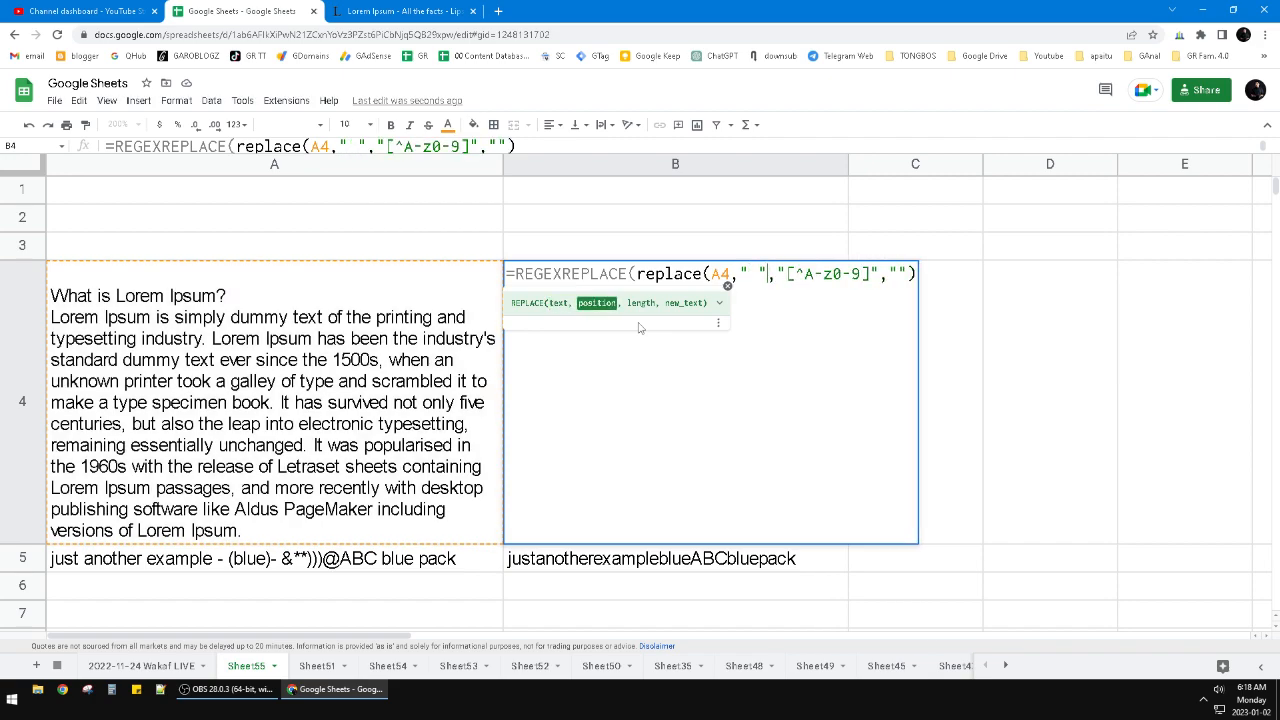
{"action": "type", "text": ","}
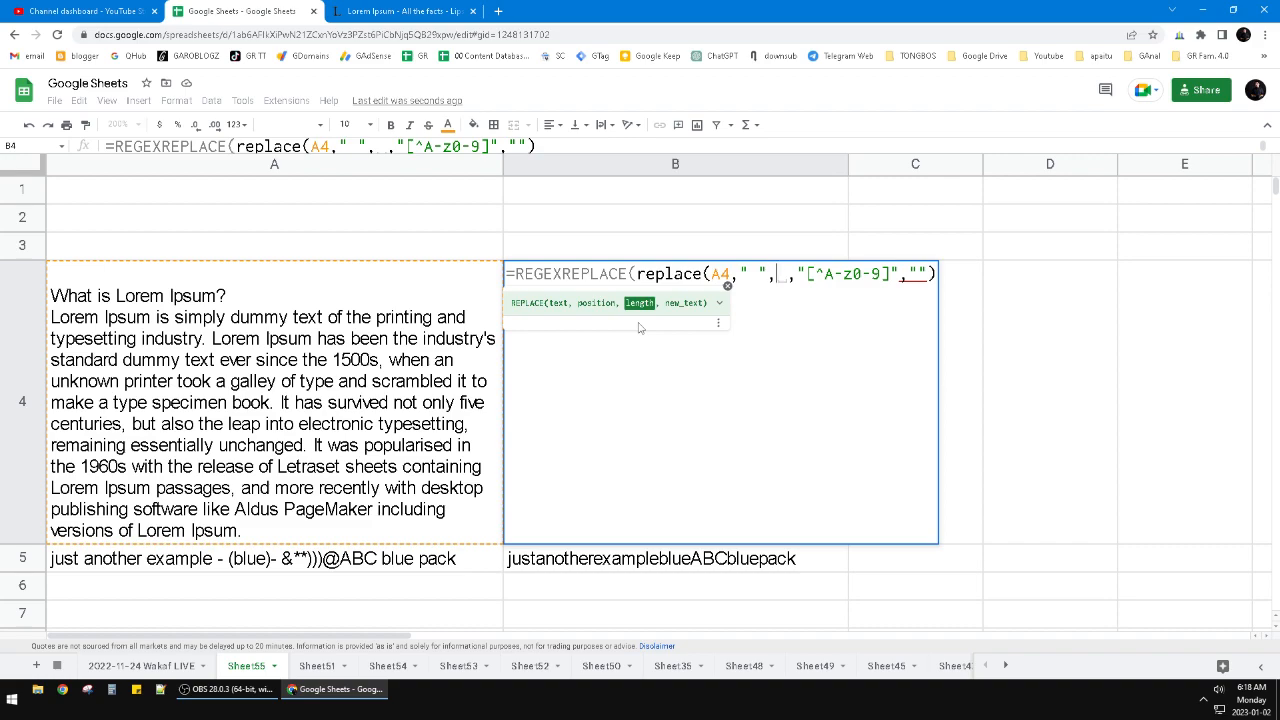
Step: Add "ABCXYZ" as the nested function's third argument, close its parenthesis and commit the B4 formula
{"action": "type", "text": "ABC"}
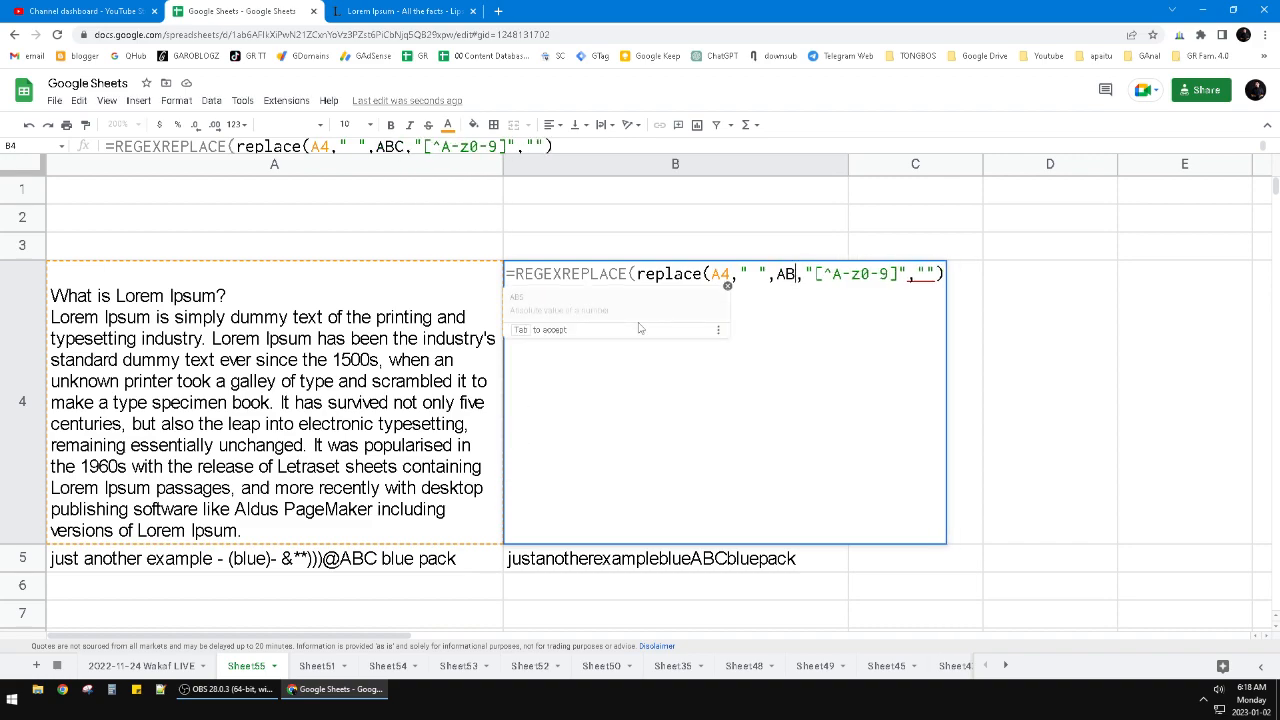
{"action": "key", "text": "BackSpace"}
{"action": "key", "text": "BackSpace"}
{"action": "key", "text": "BackSpace"}
{"action": "type", "text": "\"AB"}
{"action": "type", "text": "CXYZ"}
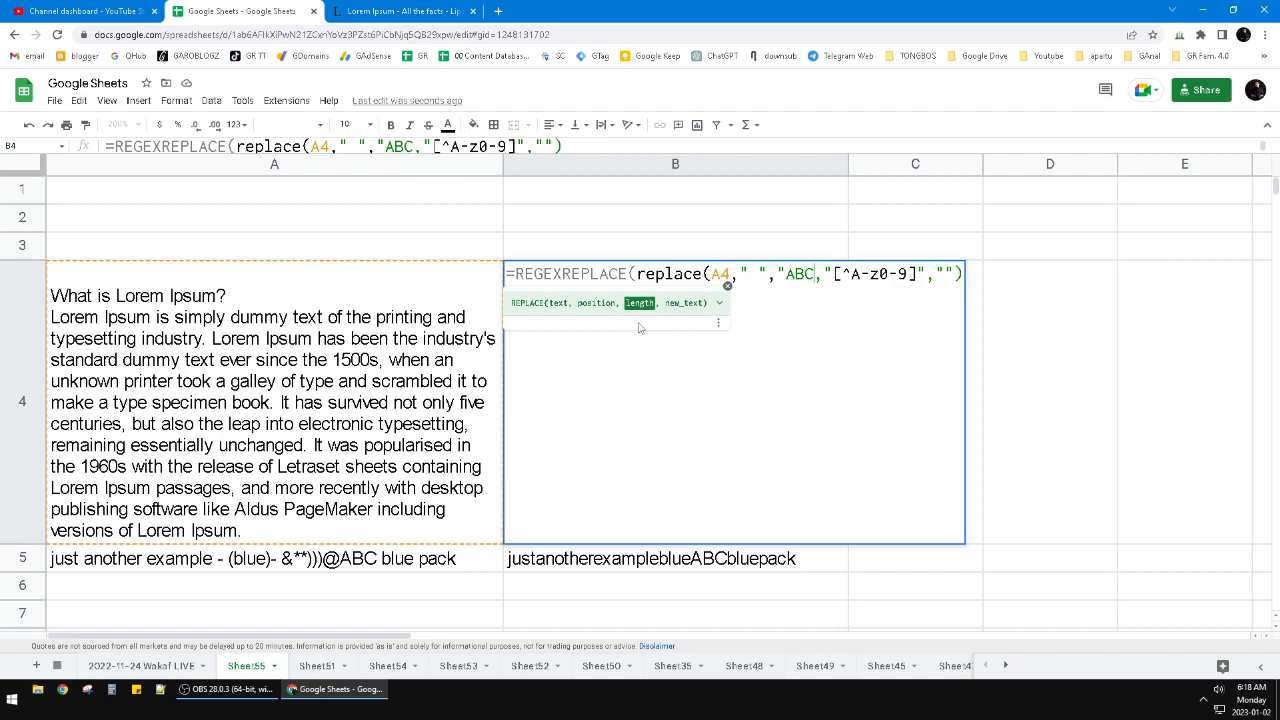
{"action": "type", "text": "\""}
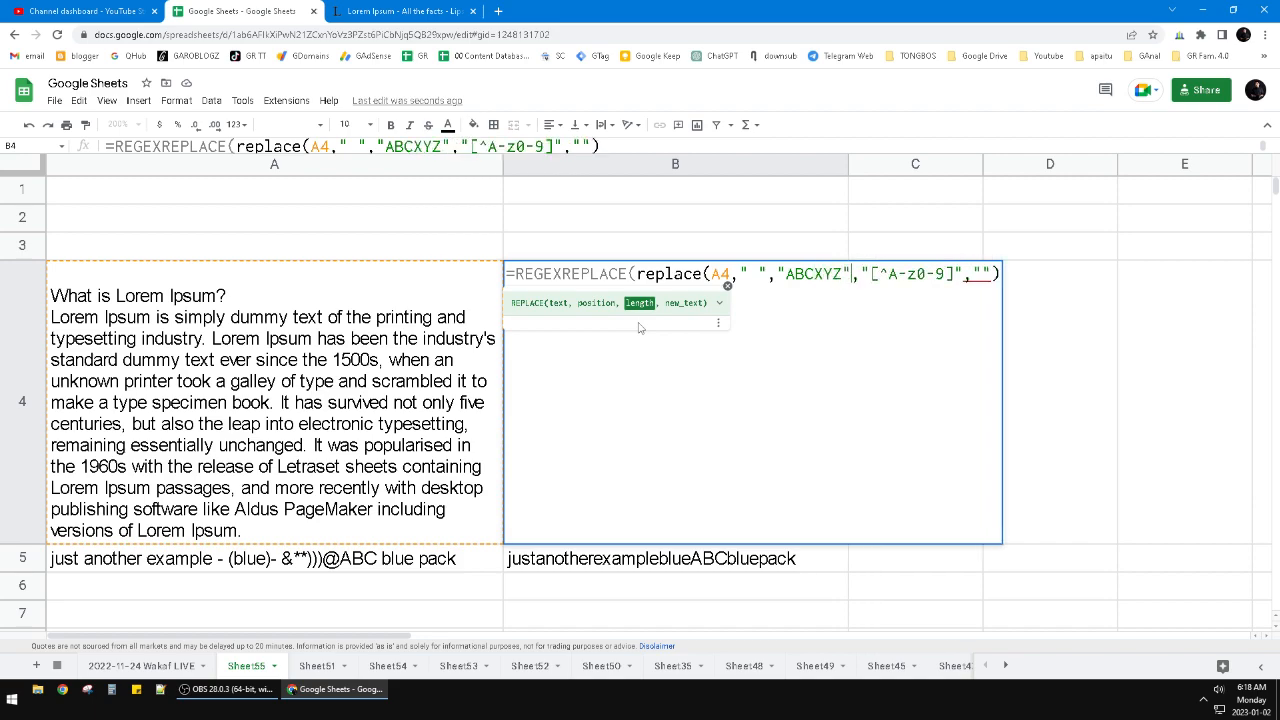
{"action": "type", "text": ")"}
{"action": "key", "text": "Return"}
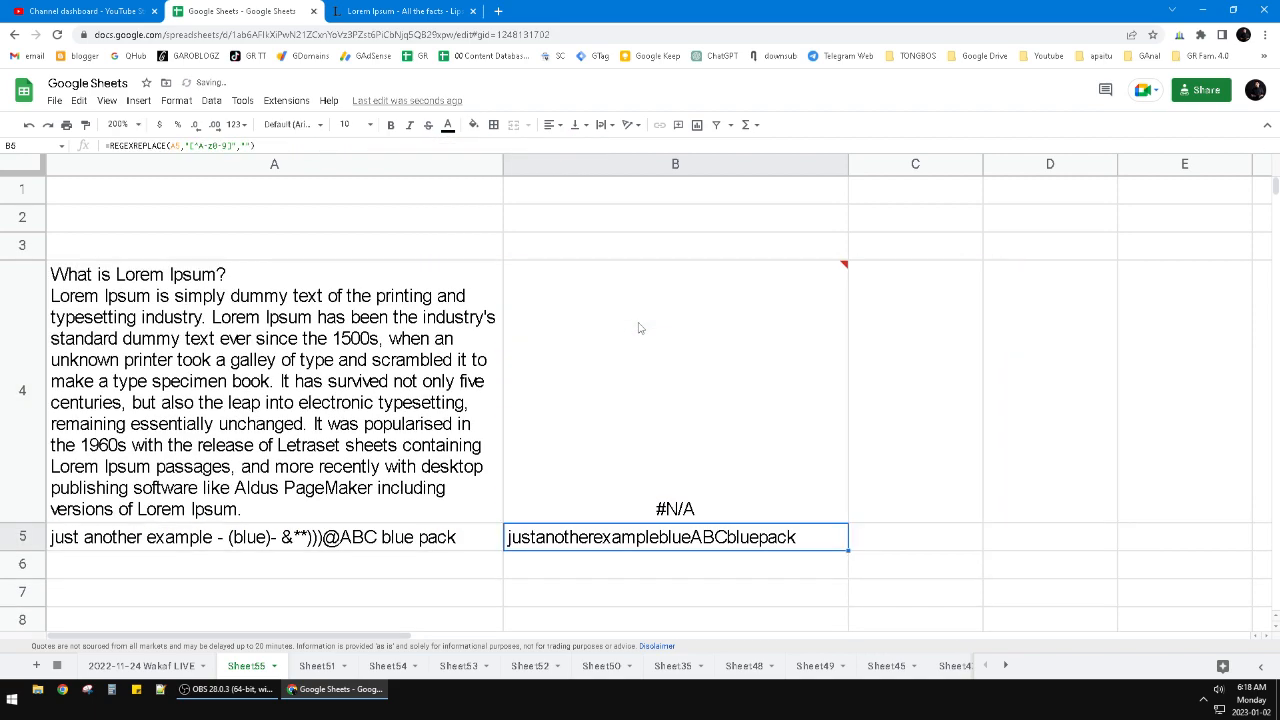
Step: Change the nested REPLACE function in the B4 formula to SUBSTITUTE and commit the formula
{"action": "double_click", "coordinate": [640, 328]}
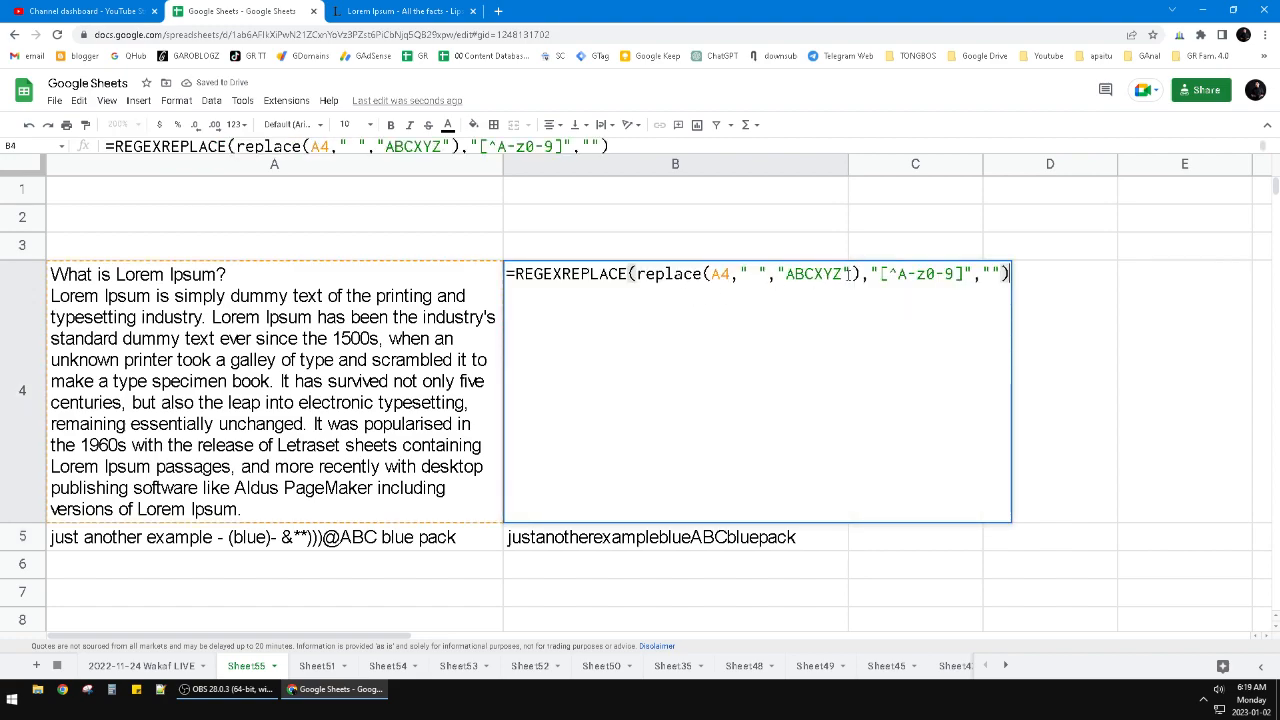
{"action": "double_click", "coordinate": [670, 274]}
{"action": "type", "text": "subs"}
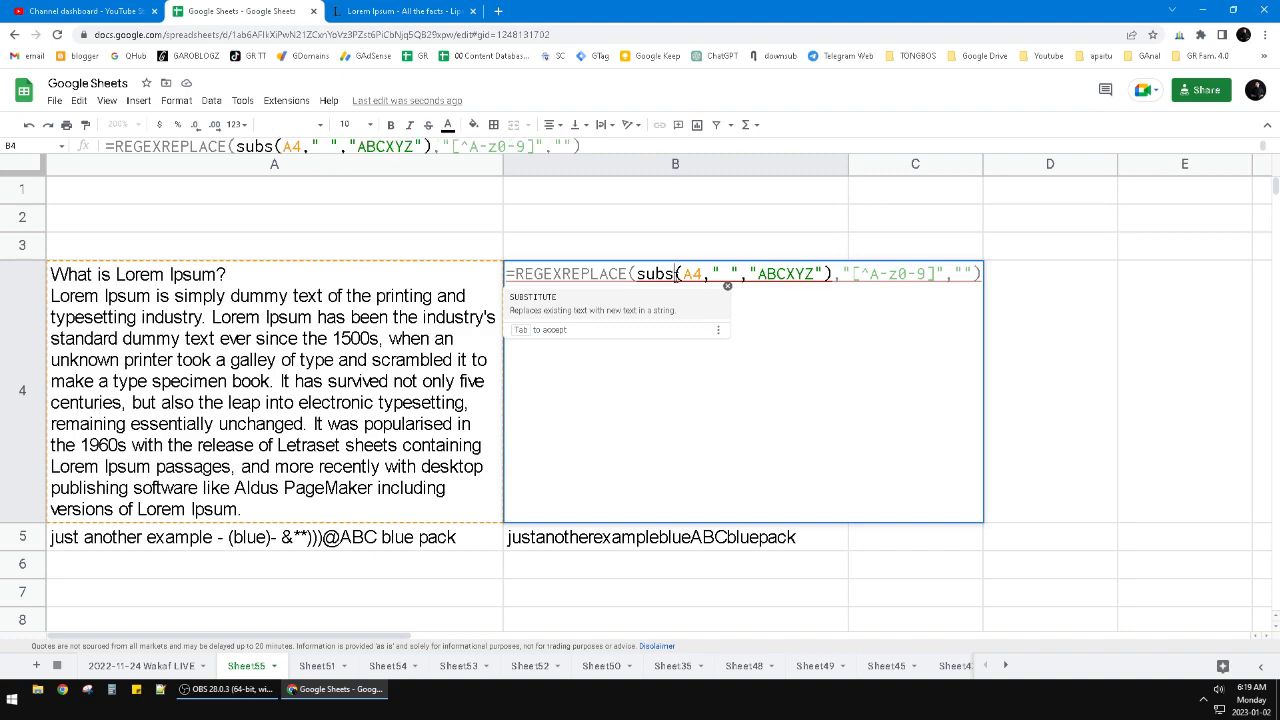
{"action": "key", "text": "Tab"}
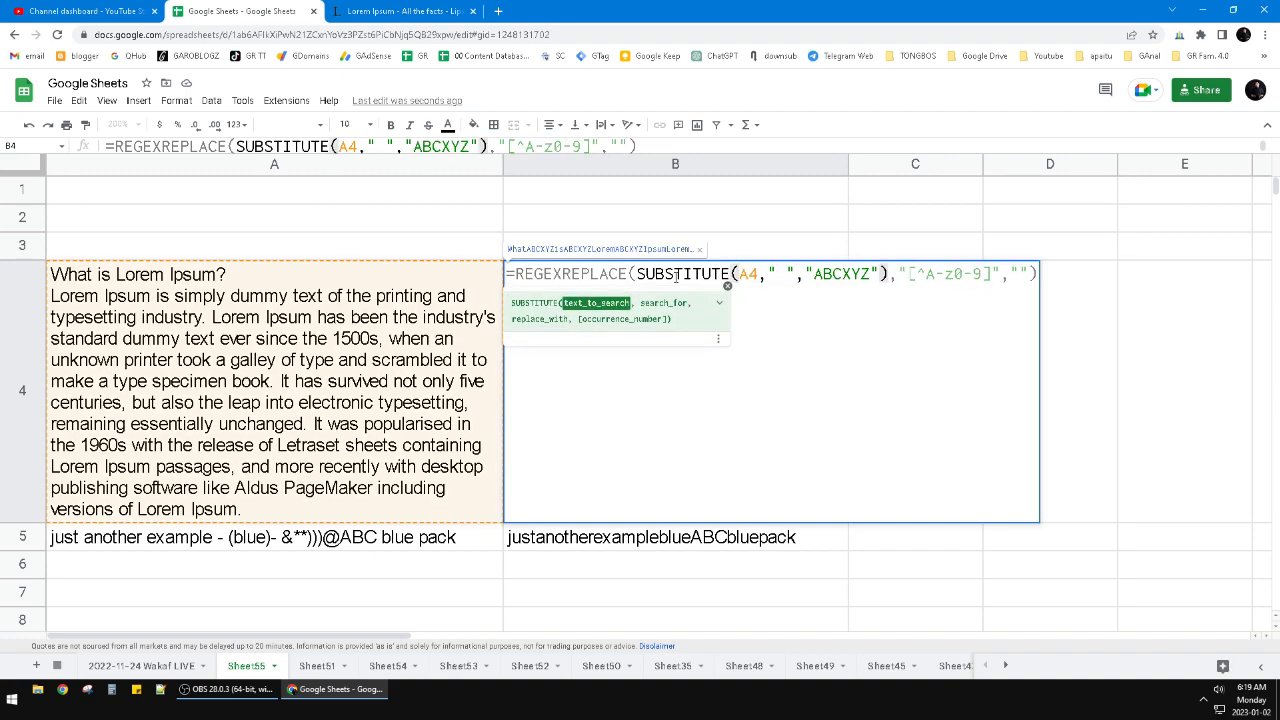
{"action": "key", "text": "Return"}
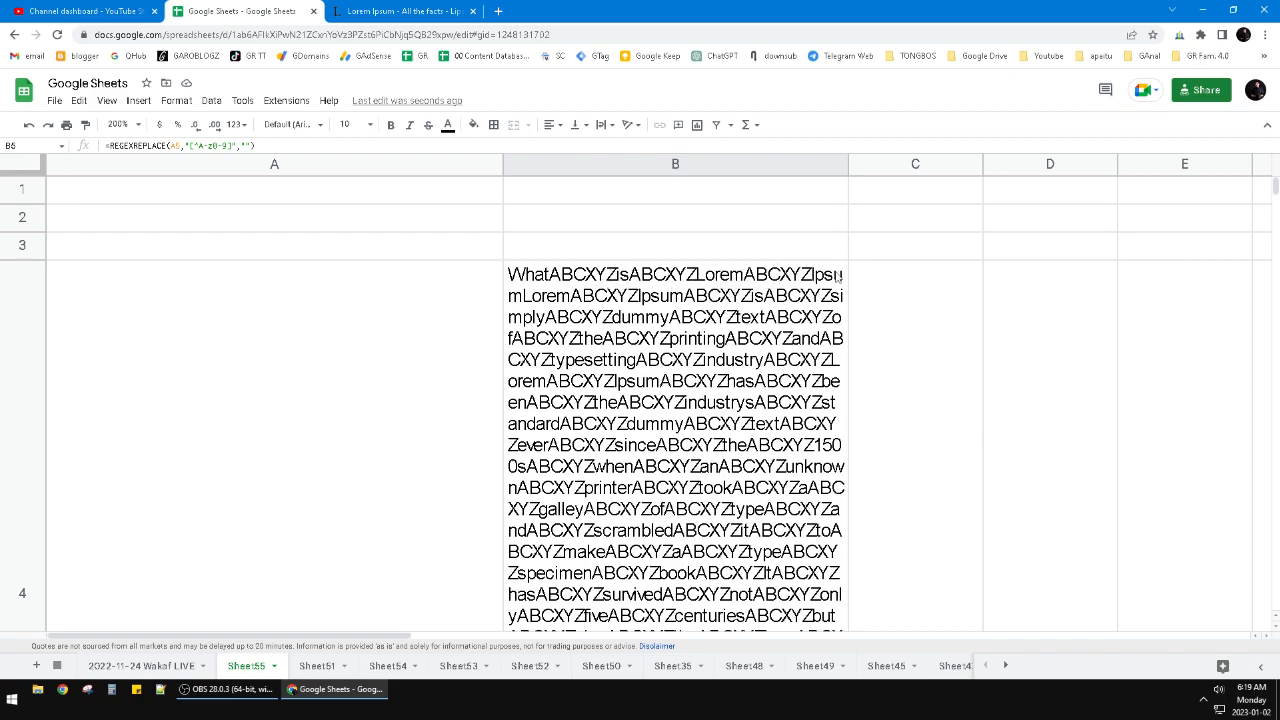
Step: Reopen the B4 formula and copy its quoted "ABCXYZ" placeholder argument
{"action": "left_click", "coordinate": [714, 318]}
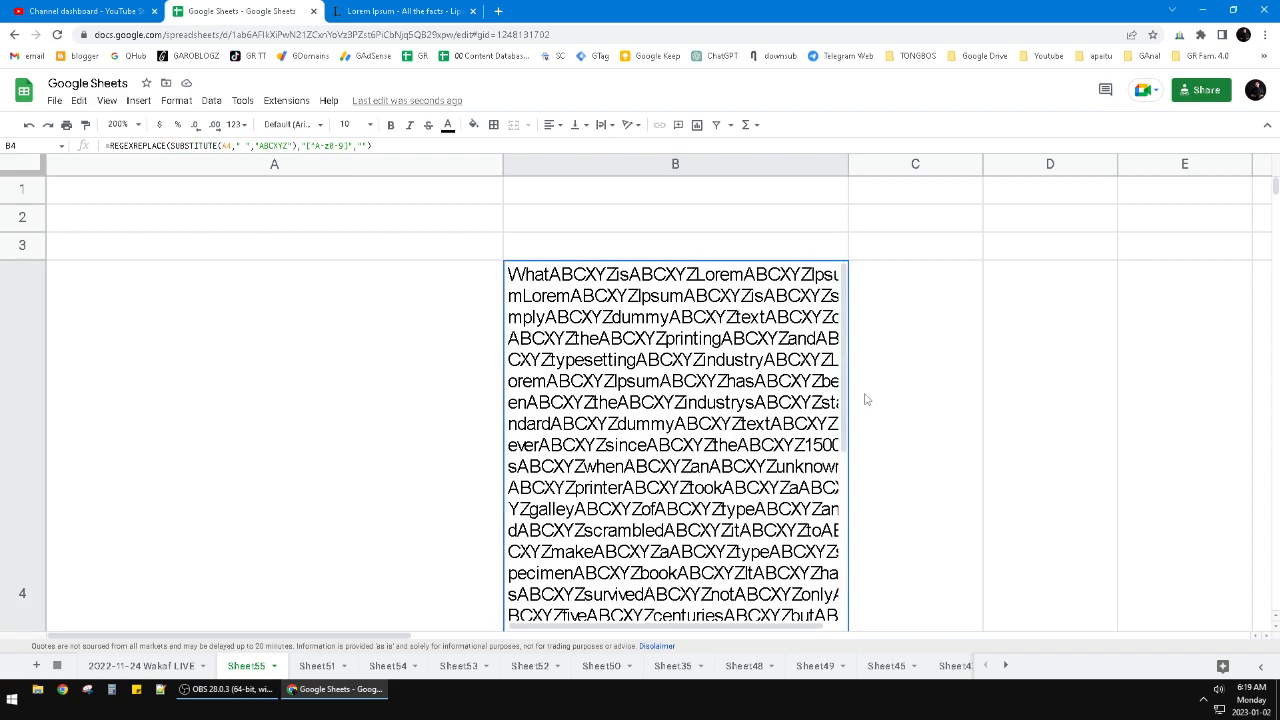
{"action": "double_click", "coordinate": [519, 298]}
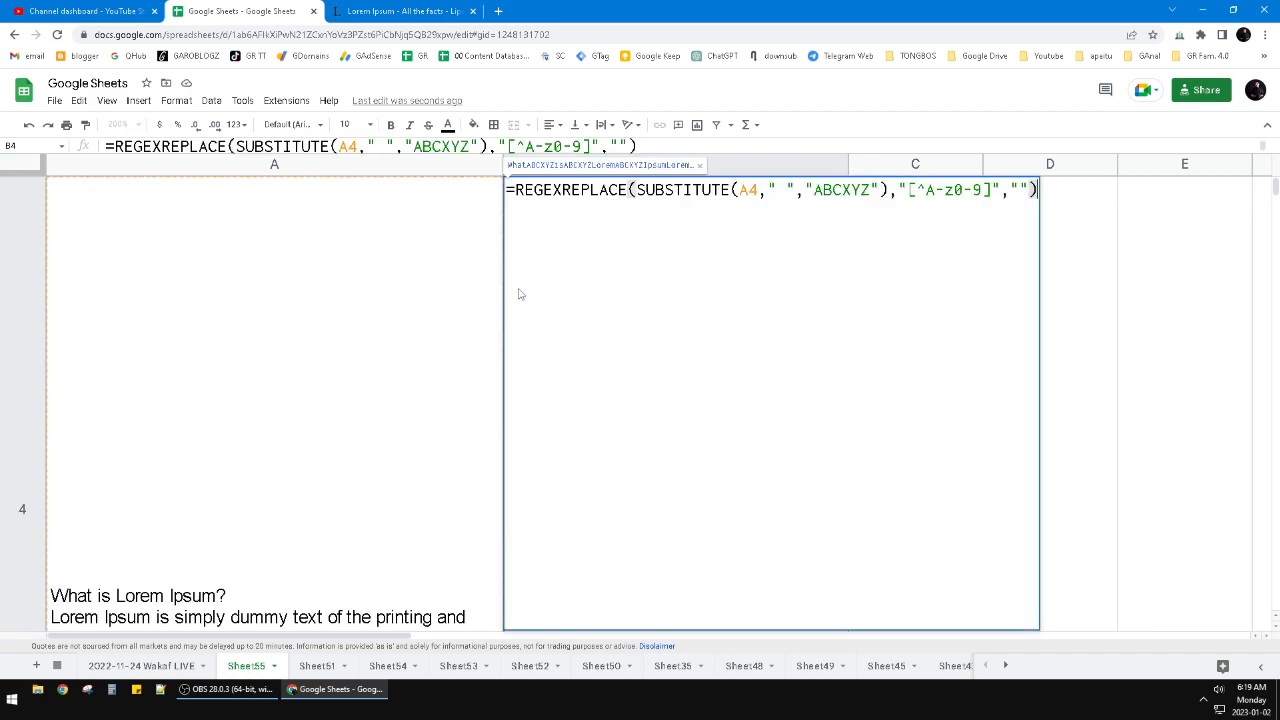
{"action": "left_click_drag", "start_coordinate": [807, 189], "coordinate": [874, 189]}
{"action": "left_click_drag", "start_coordinate": [875, 188], "coordinate": [879, 189]}
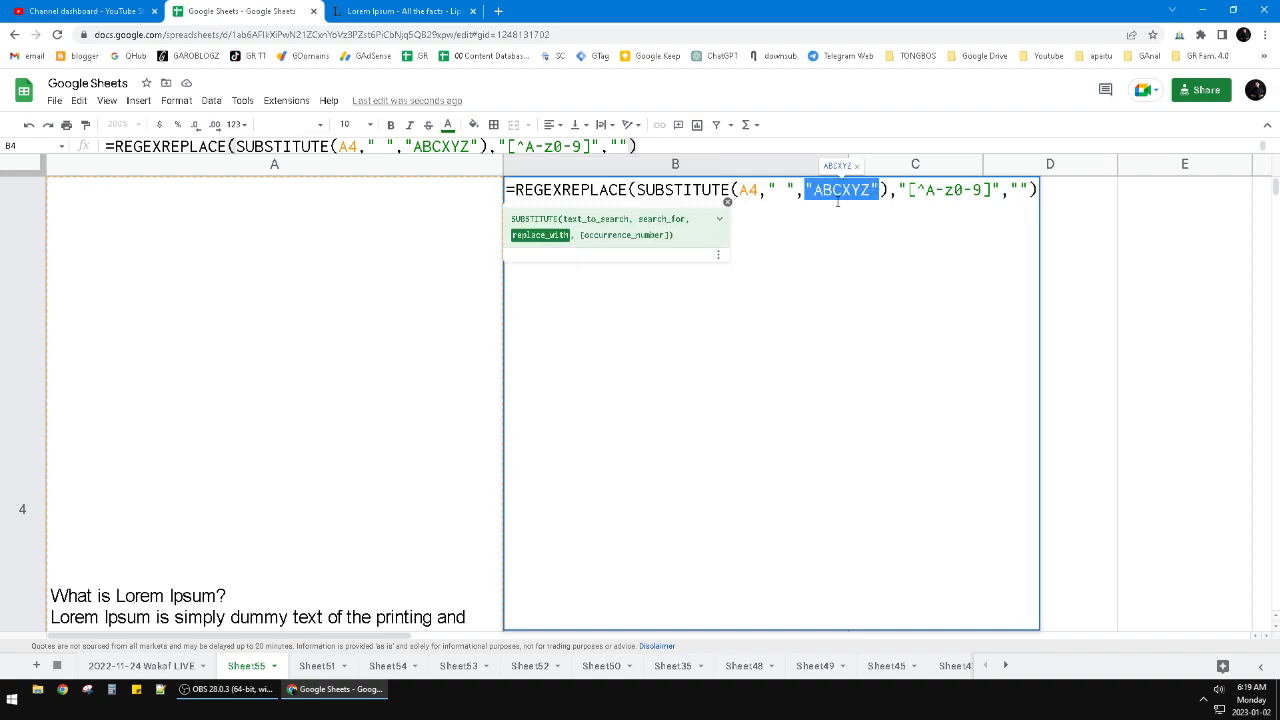
Step: Insert an outer SUBSTITUTE function with its opening parenthesis before REGEXREPLACE in the B4 formula
{"action": "left_click", "coordinate": [519, 192]}
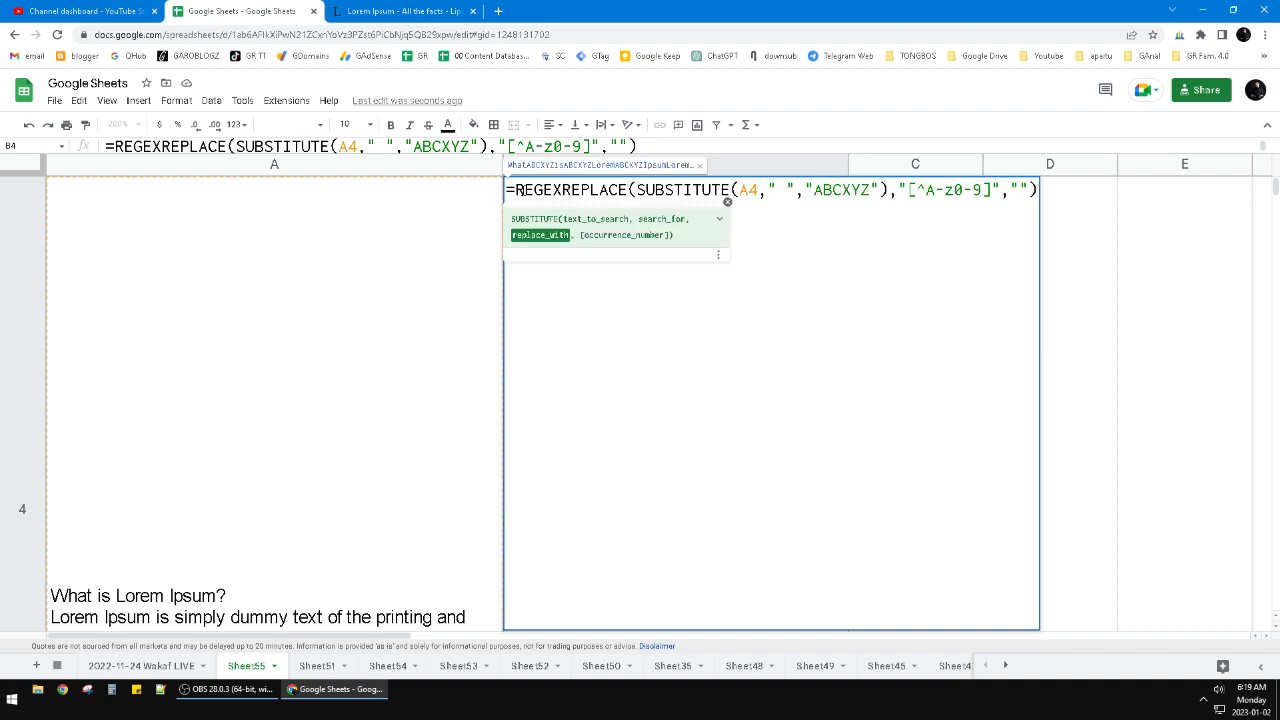
{"action": "type", "text": "substiteu"}
{"action": "key", "text": "BackSpace"}
{"action": "key", "text": "BackSpace"}
{"action": "type", "text": "e("}
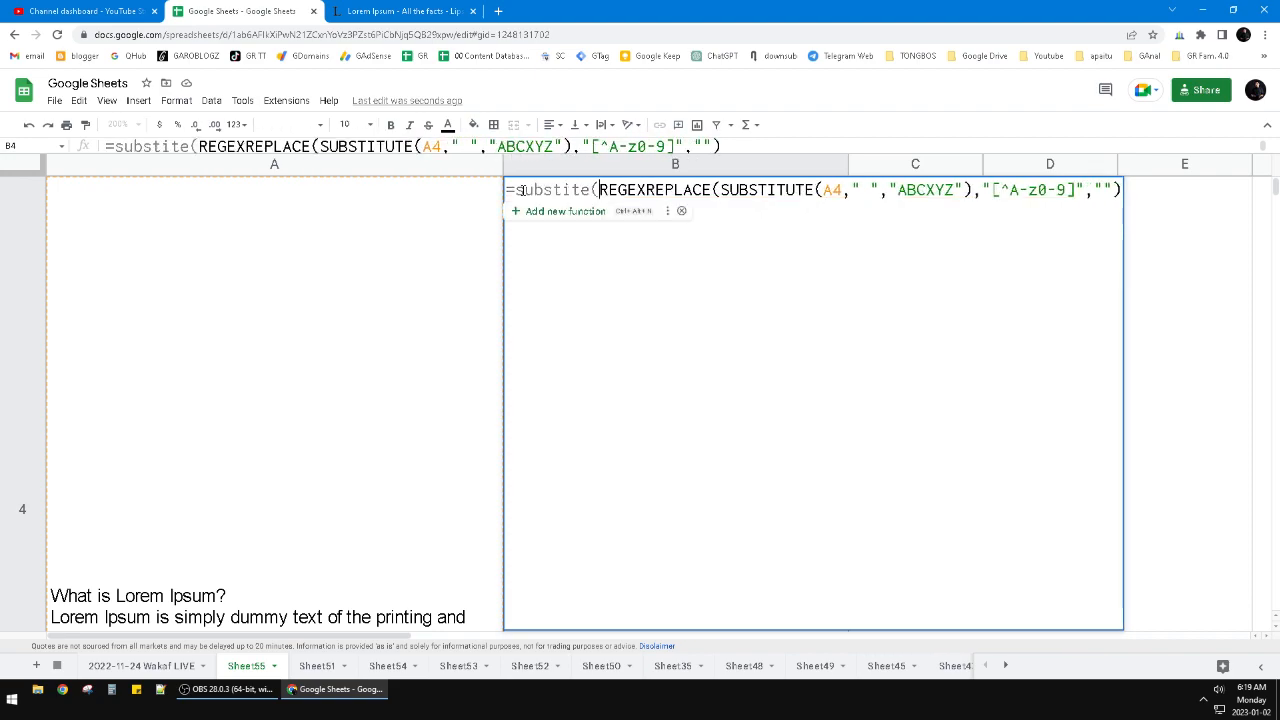
{"action": "key", "text": "Left"}
{"action": "key", "text": "Left"}
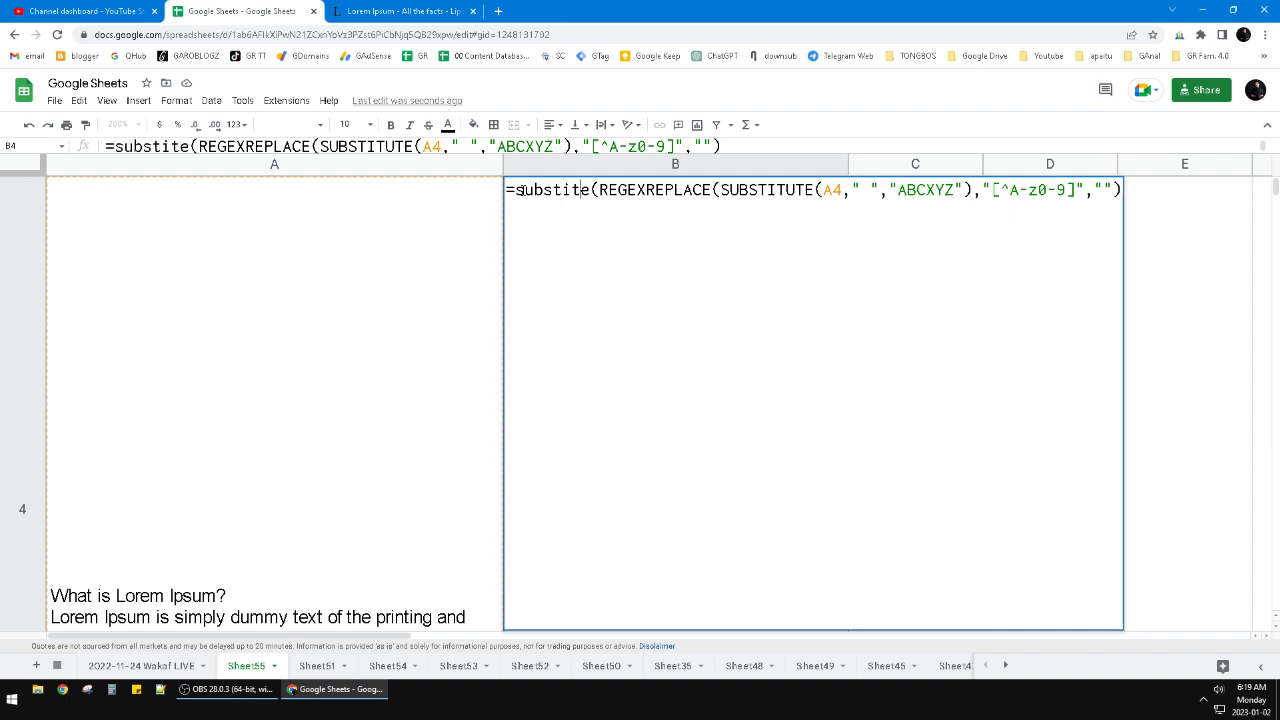
{"action": "type", "text": "ut"}
{"action": "key", "text": "Right"}
{"action": "key", "text": "Right"}
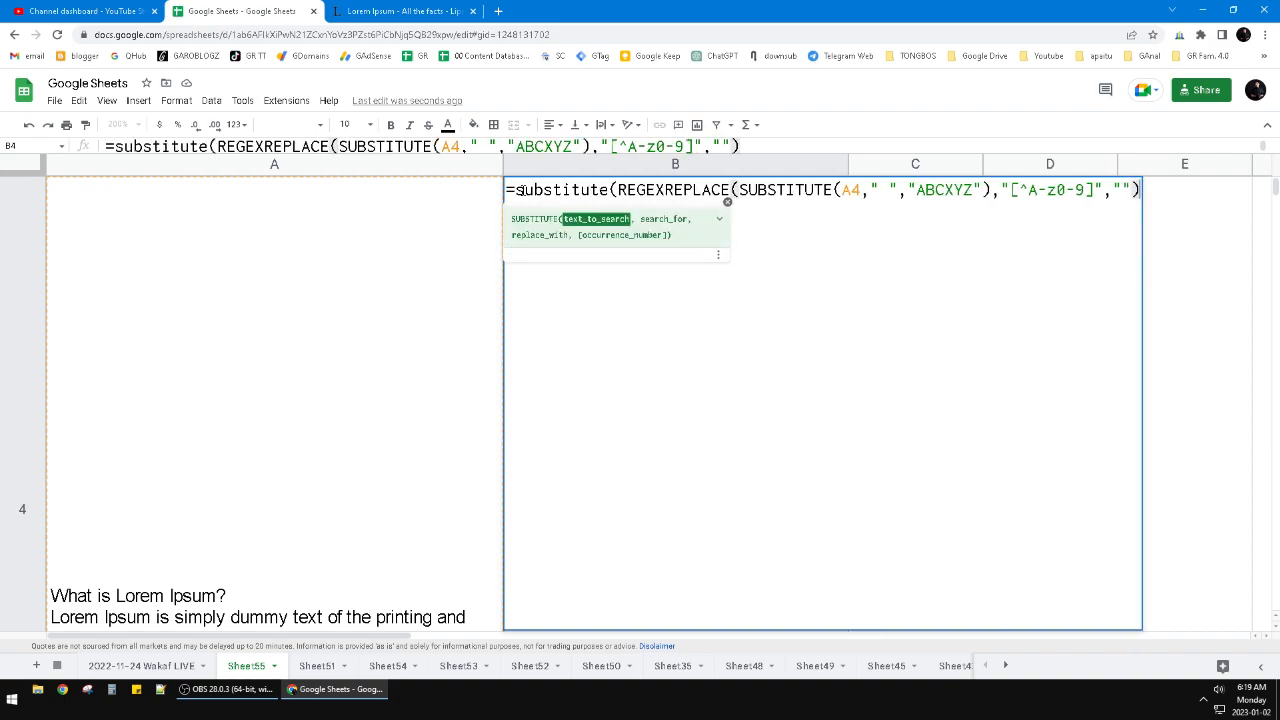
Step: Add "ABCXYZ" as the outer SUBSTITUTE function's search text at the end of the B4 formula
{"action": "key", "text": "End"}
{"action": "type", "text": ","}
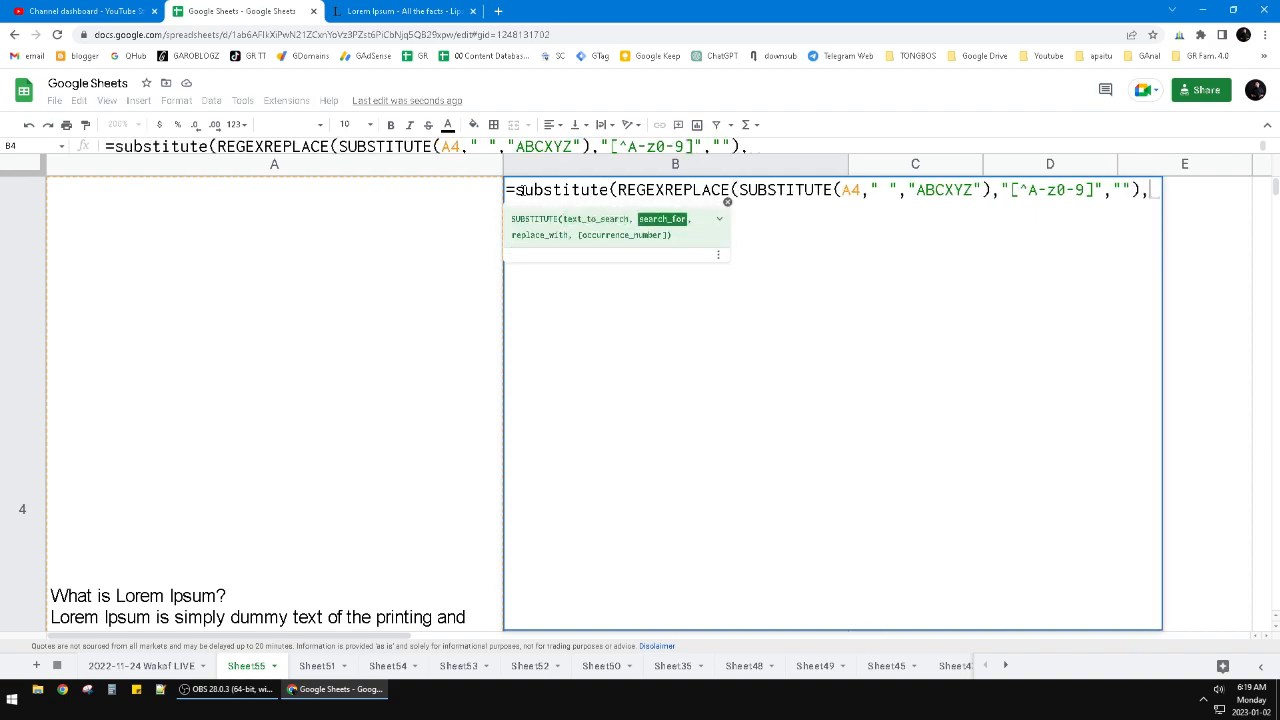
{"action": "type", "text": "\"\"ABCXYZ\""}
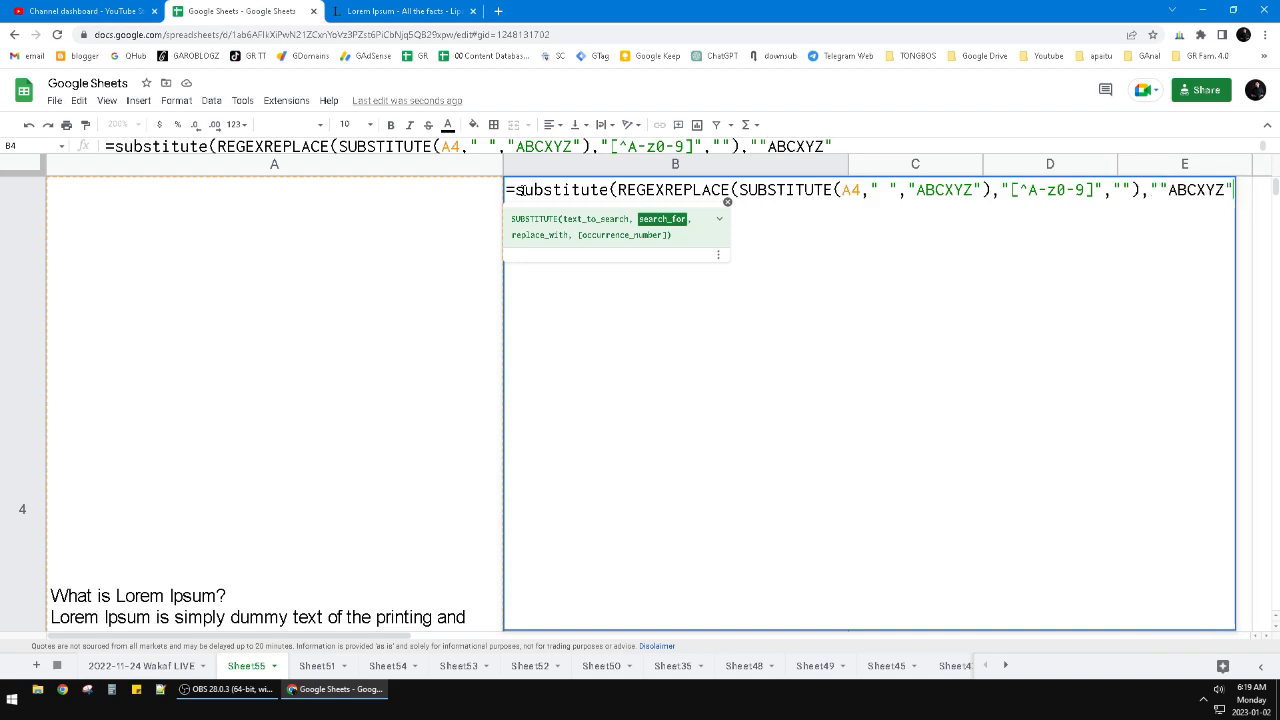
{"action": "key", "text": "BackSpace"}
{"action": "key", "text": "BackSpace"}
{"action": "key", "text": "BackSpace"}
{"action": "key", "text": "BackSpace"}
{"action": "key", "text": "BackSpace"}
{"action": "key", "text": "BackSpace"}
{"action": "key", "text": "BackSpace"}
{"action": "key", "text": "BackSpace"}
{"action": "key", "text": "BackSpace"}
{"action": "type", "text": "\"ABCXYZ\""}
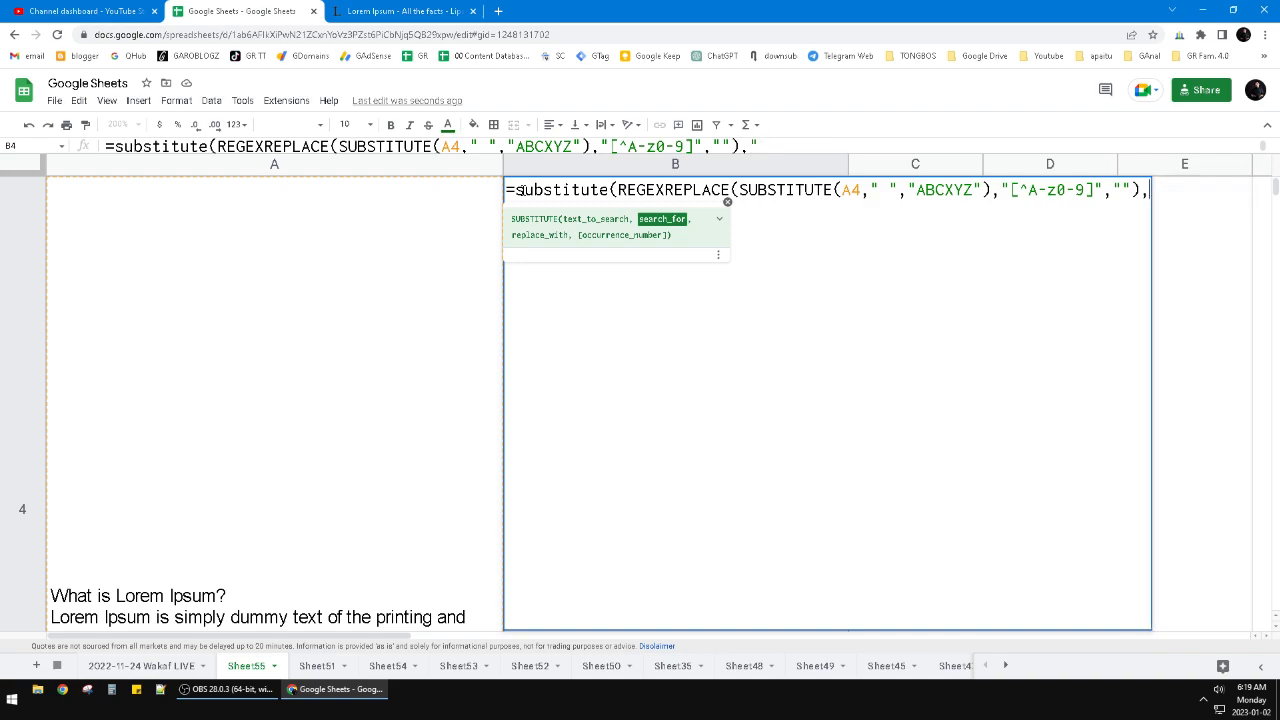
Step: Add a quoted space " " as the outer function's replacement text, close its parenthesis and commit the B4 formula
{"action": "type", "text": ",\" \""}
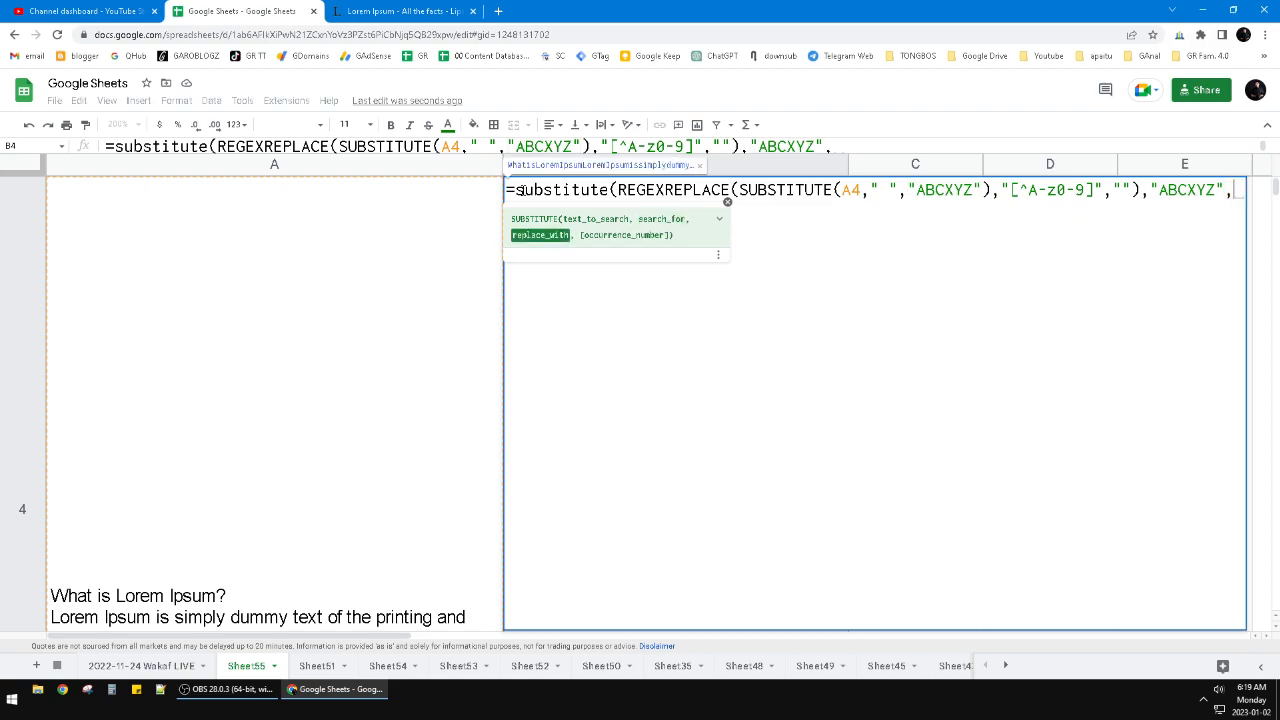
{"action": "type", "text": ")"}
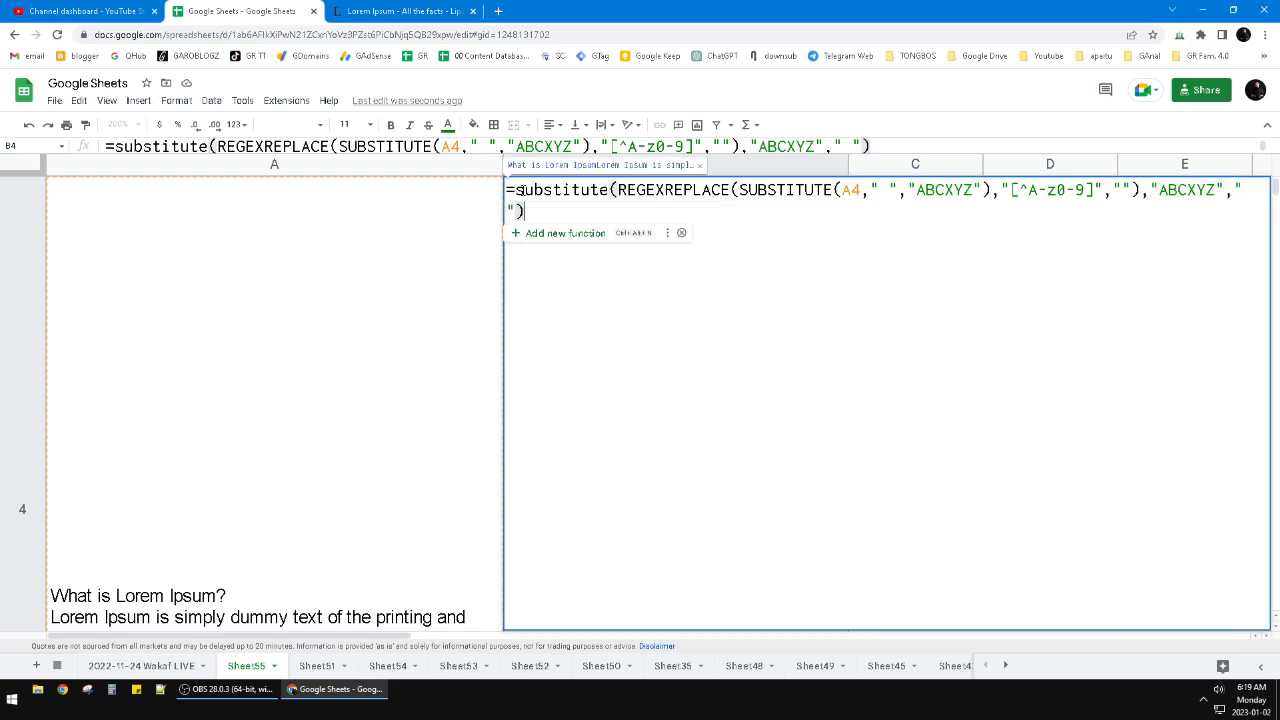
{"action": "key", "text": "Return"}
Step: Fill the B4 formula down into B5
{"action": "left_click", "coordinate": [685, 459]}
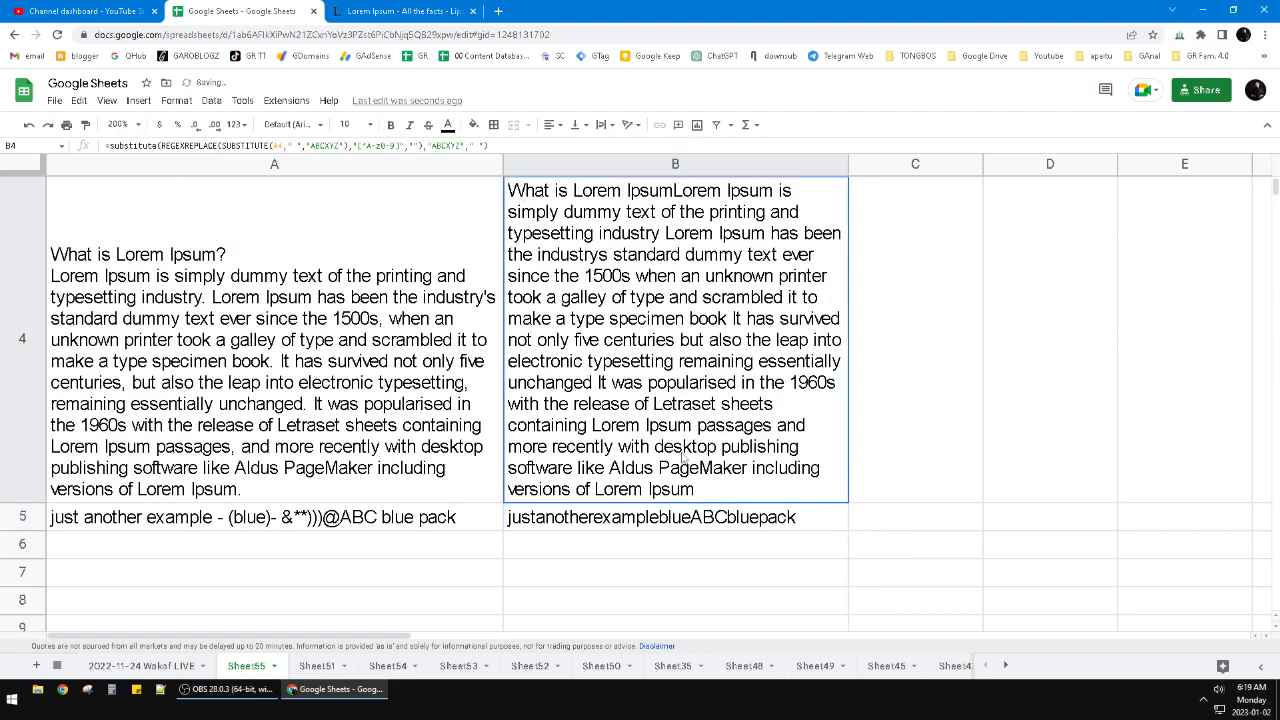
{"action": "left_click", "coordinate": [689, 510], "text": "shift"}
{"action": "key", "text": "ctrl+d"}
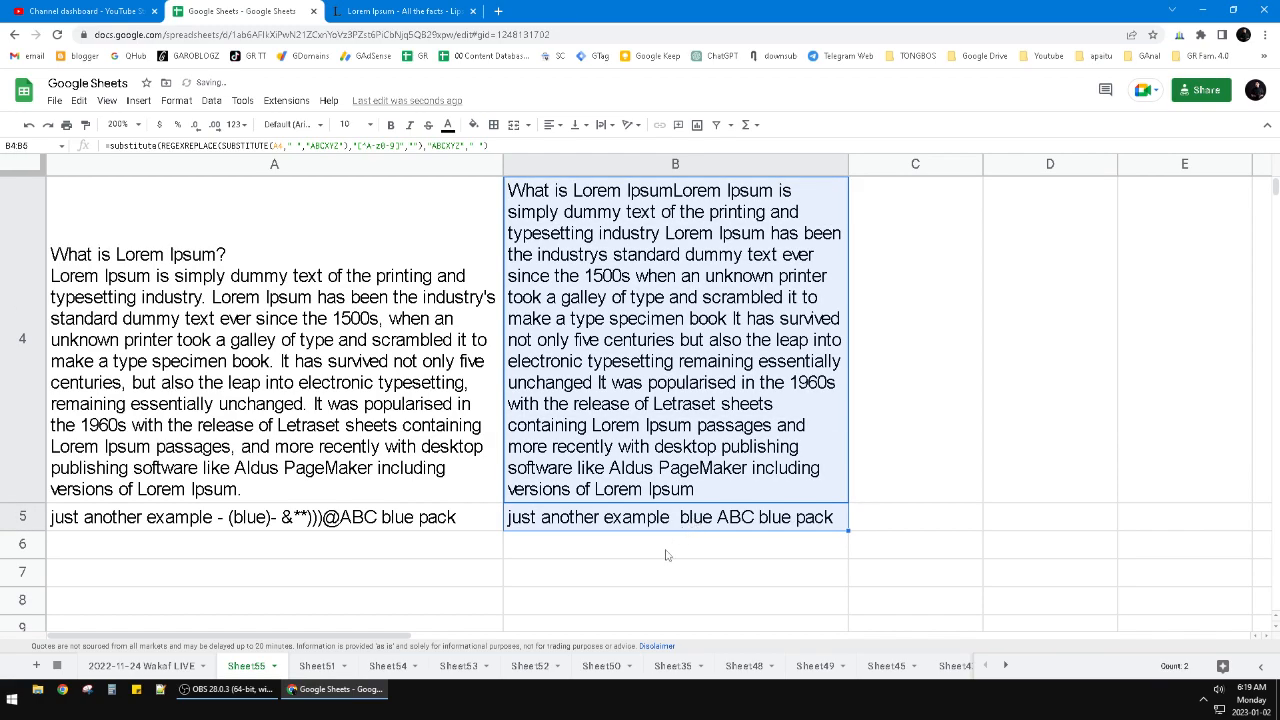
Step: Compare the original texts in A4:A5 with the cleaned, spaced results in B4:B5
{"action": "left_click", "coordinate": [643, 572]}
{"action": "left_click", "coordinate": [216, 524]}
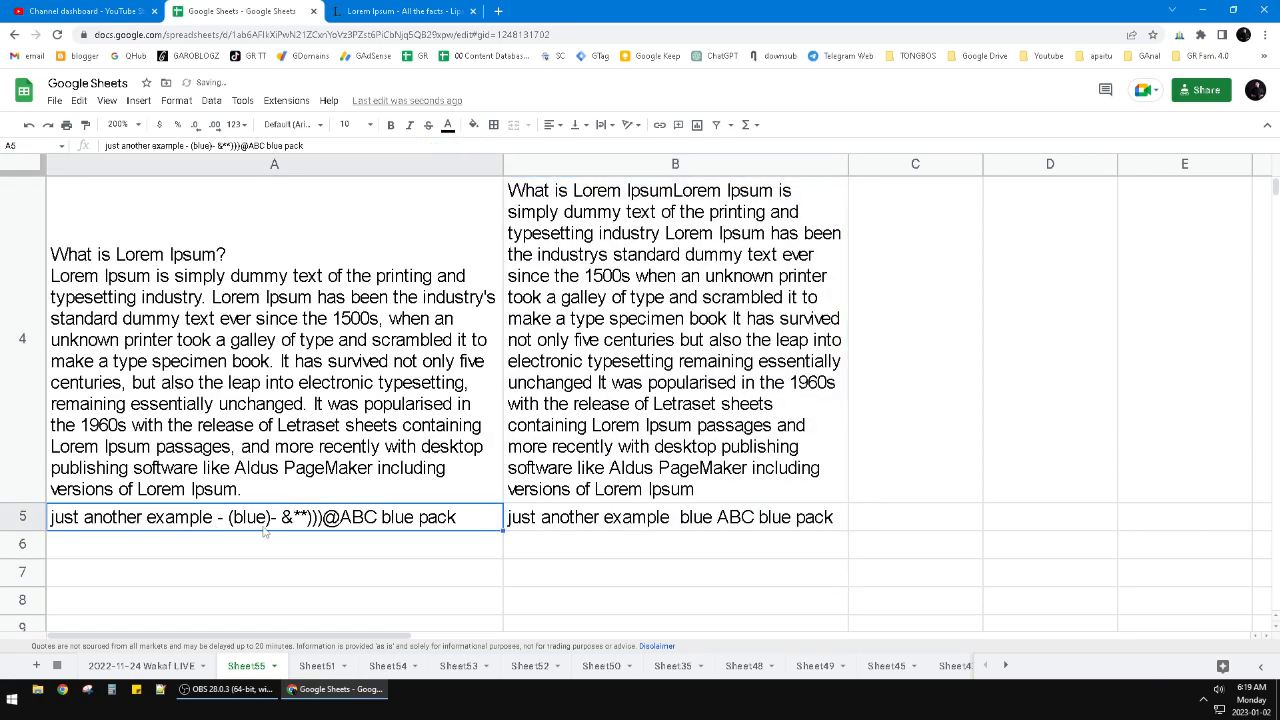
{"action": "left_click", "coordinate": [604, 528]}
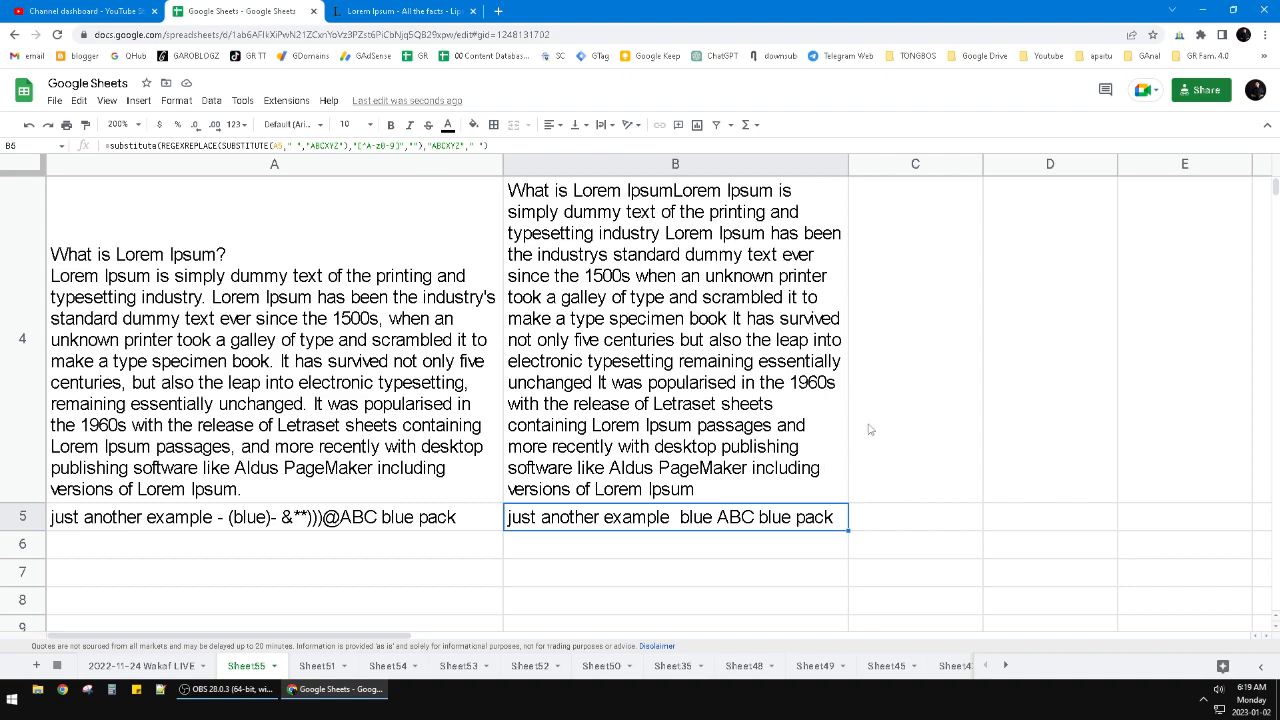
{"action": "scroll", "coordinate": [884, 434], "scroll_direction": "up", "scroll_amount": 1}
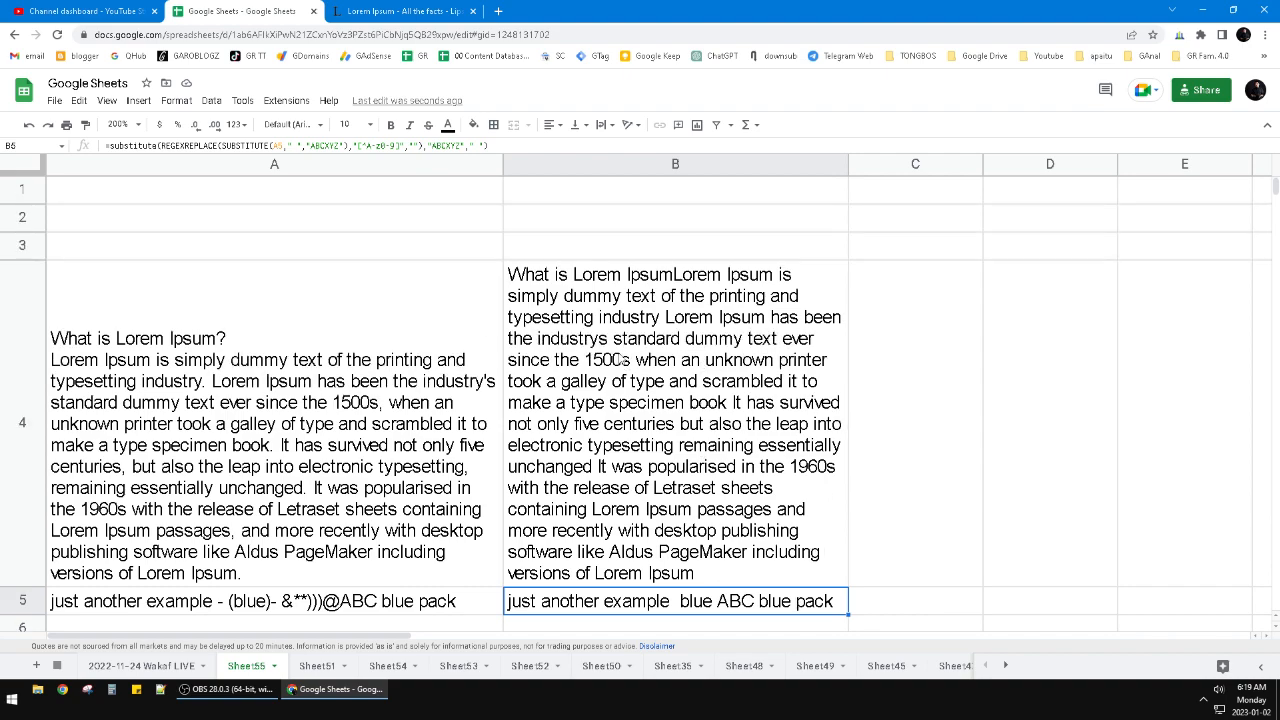
{"action": "scroll", "coordinate": [622, 358], "scroll_direction": "down", "scroll_amount": 1}
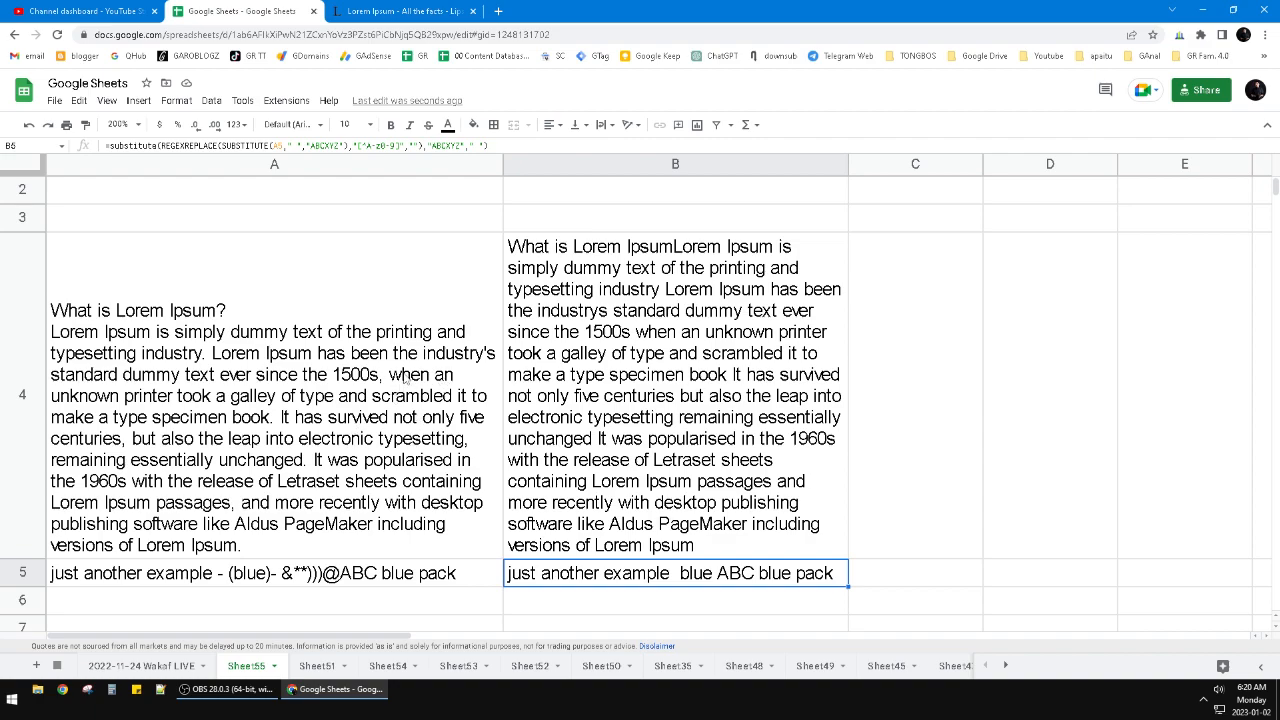
{"action": "left_click", "coordinate": [741, 361]}
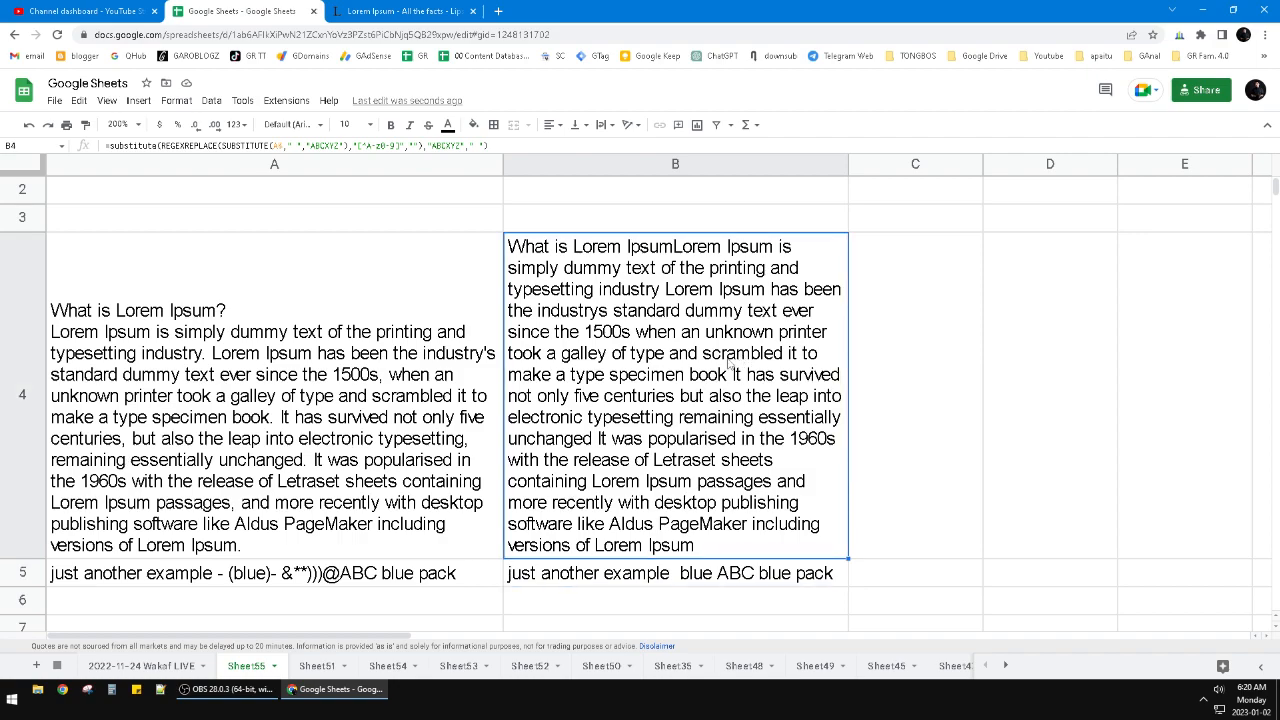